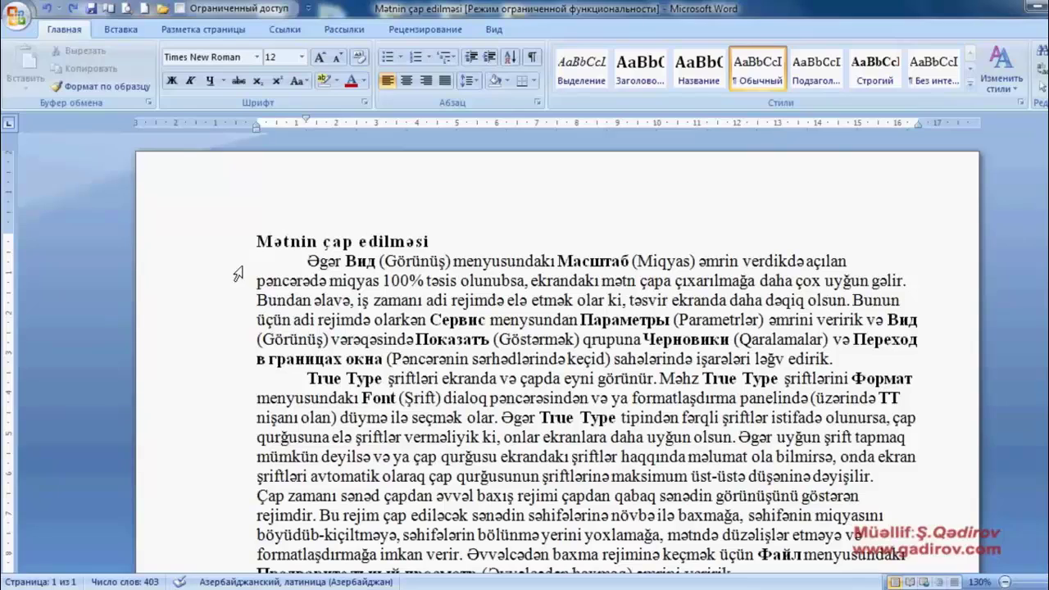
Justify all the body text below the title "Mətnin çap edilməsi".
{"action": "double_click", "coordinate": [235, 280]}
{"action": "left_click_drag", "start_coordinate": [237, 285], "coordinate": [446, 484]}
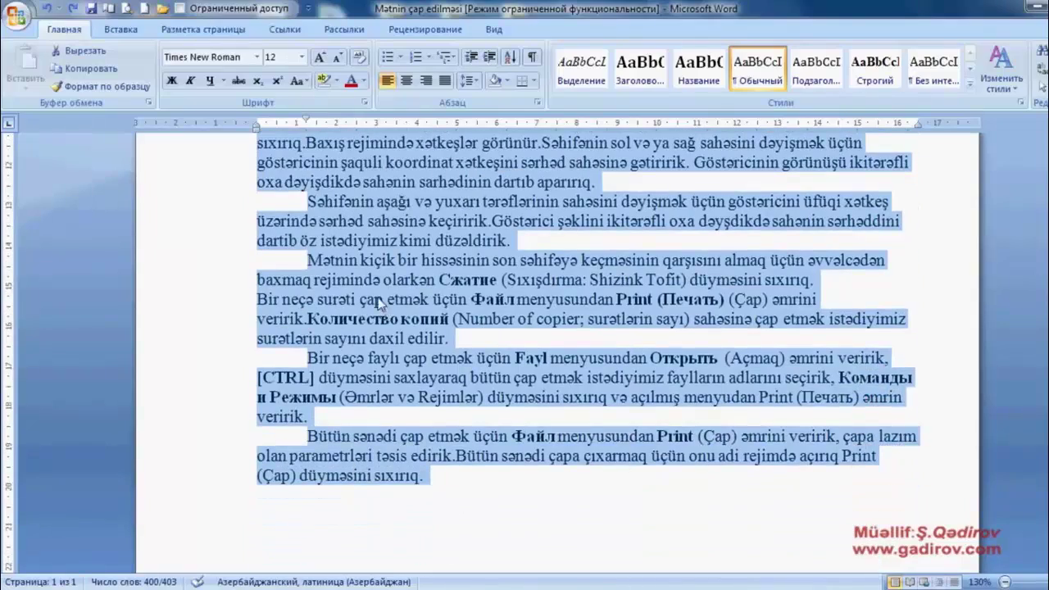
{"action": "scroll", "coordinate": [377, 303], "scroll_direction": "up", "scroll_amount": 6}
{"action": "scroll", "coordinate": [371, 291], "scroll_direction": "up", "scroll_amount": 3}
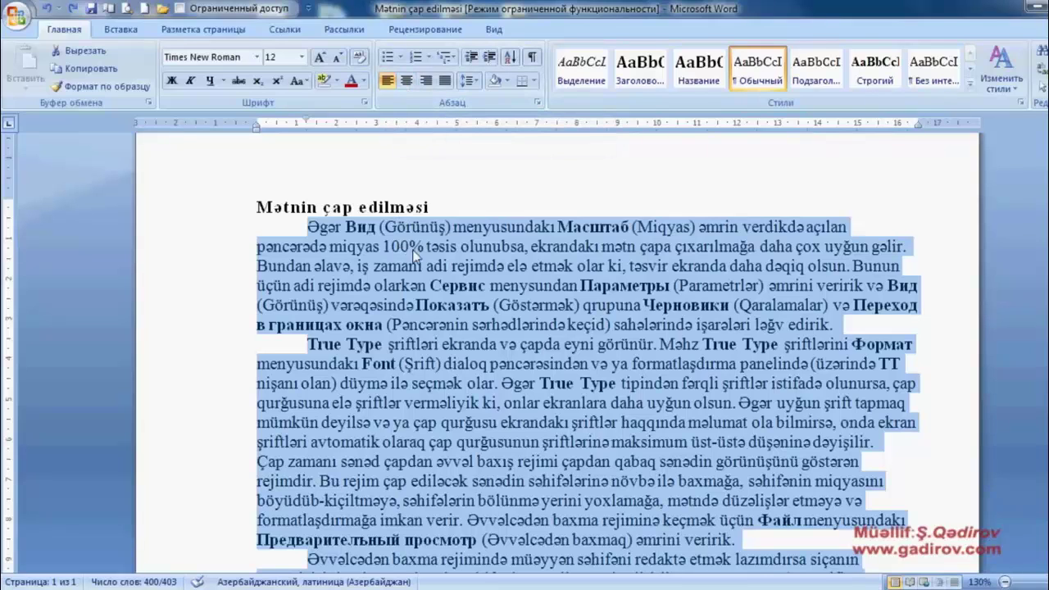
{"action": "left_click", "coordinate": [444, 82]}
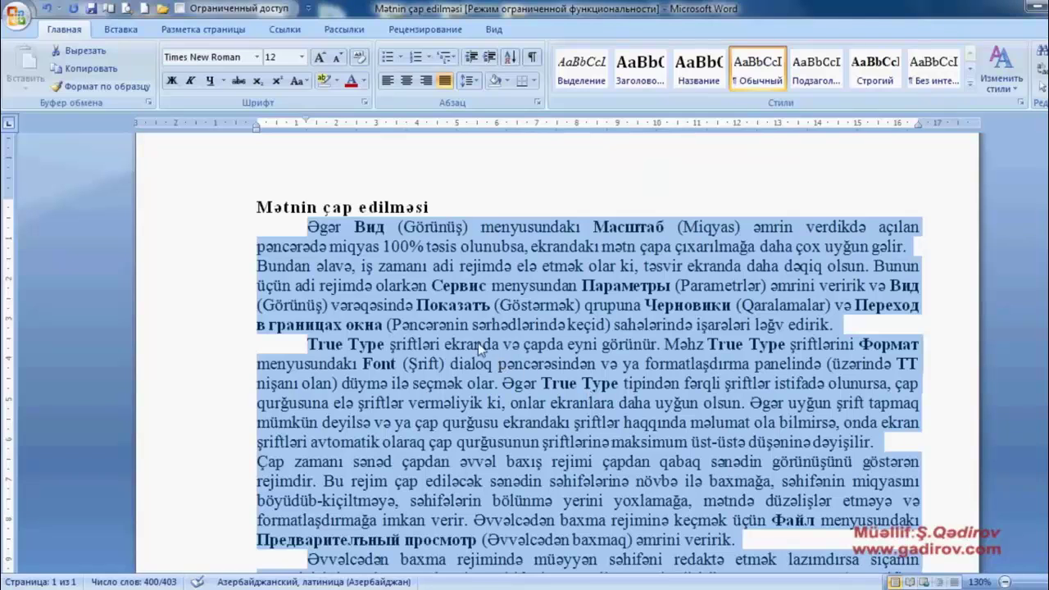
{"action": "left_click", "coordinate": [306, 235]}
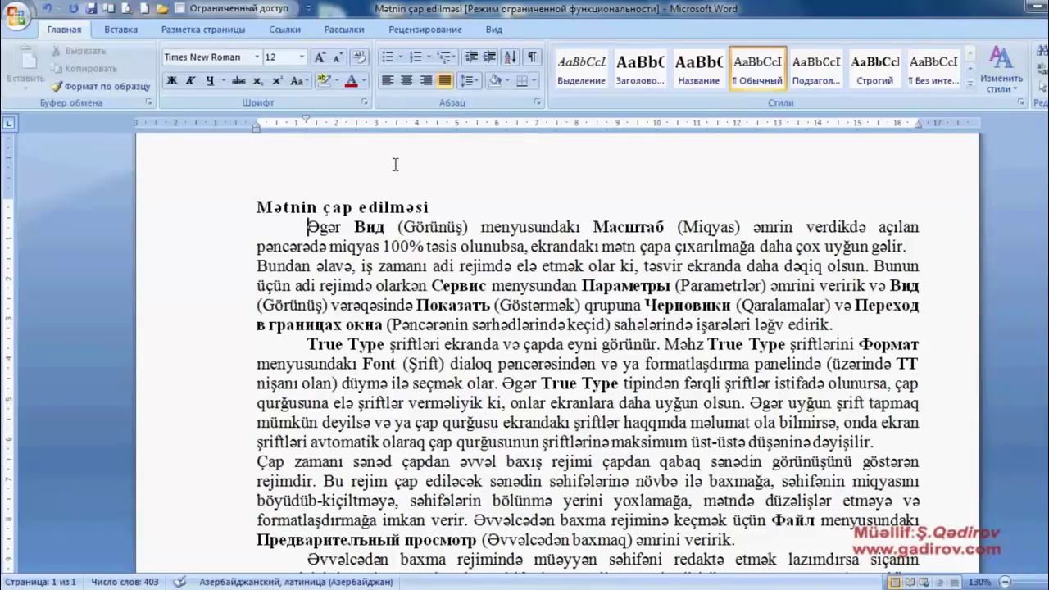
Center the title line "Mətnin çap edilməsi".
{"action": "left_click", "coordinate": [230, 214]}
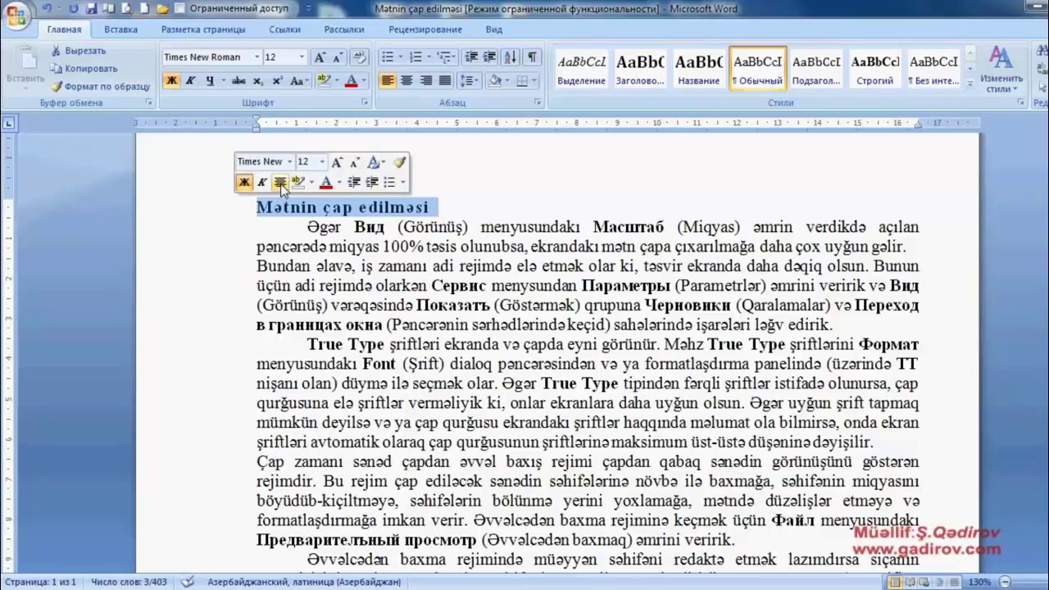
{"action": "left_click", "coordinate": [280, 184]}
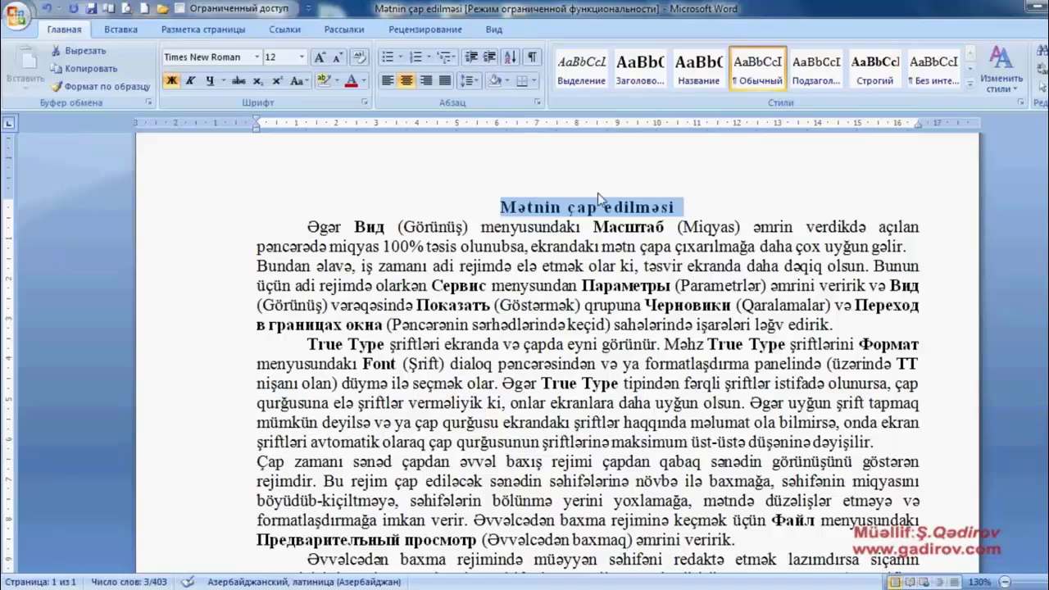
{"action": "left_click", "coordinate": [484, 232]}
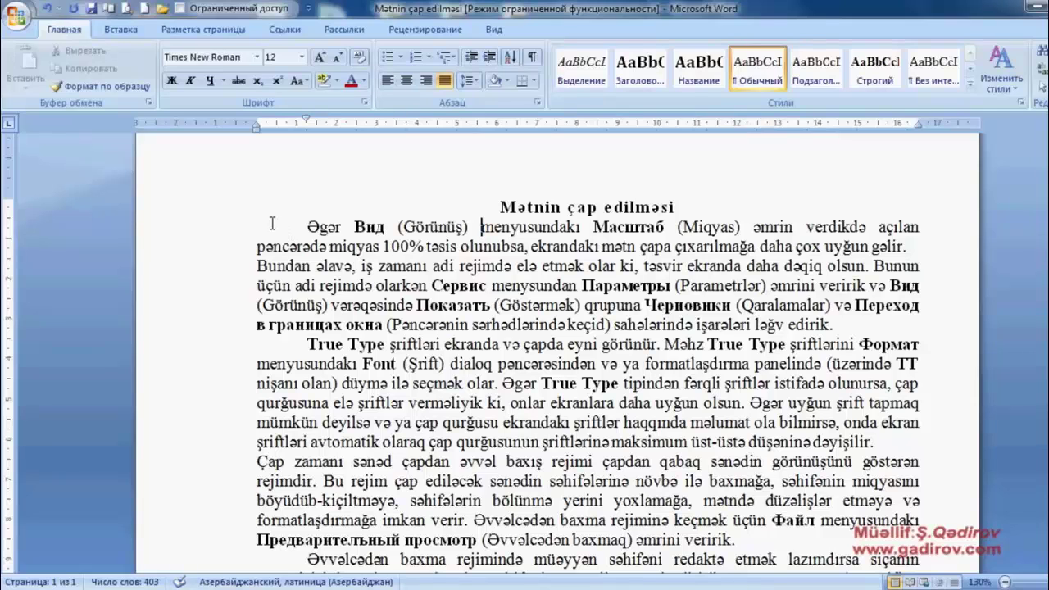
Examine the alignment choices in the paragraph settings for the first two body paragraphs, leaving the settings without changes.
{"action": "left_click_drag", "start_coordinate": [216, 236], "coordinate": [250, 324]}
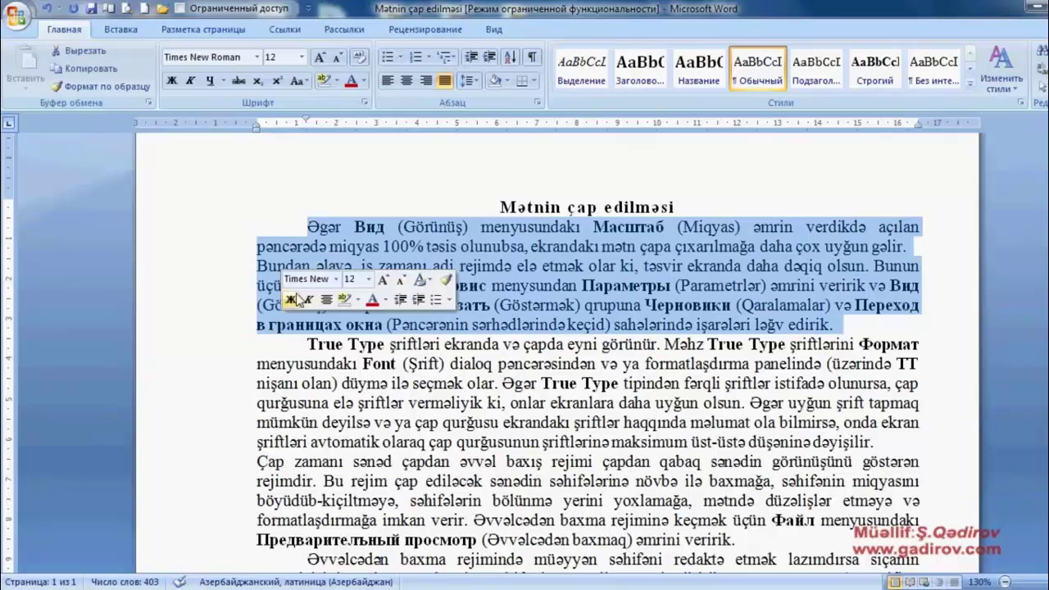
{"action": "left_click", "coordinate": [536, 105]}
{"action": "left_click_drag", "start_coordinate": [609, 96], "coordinate": [549, 109]}
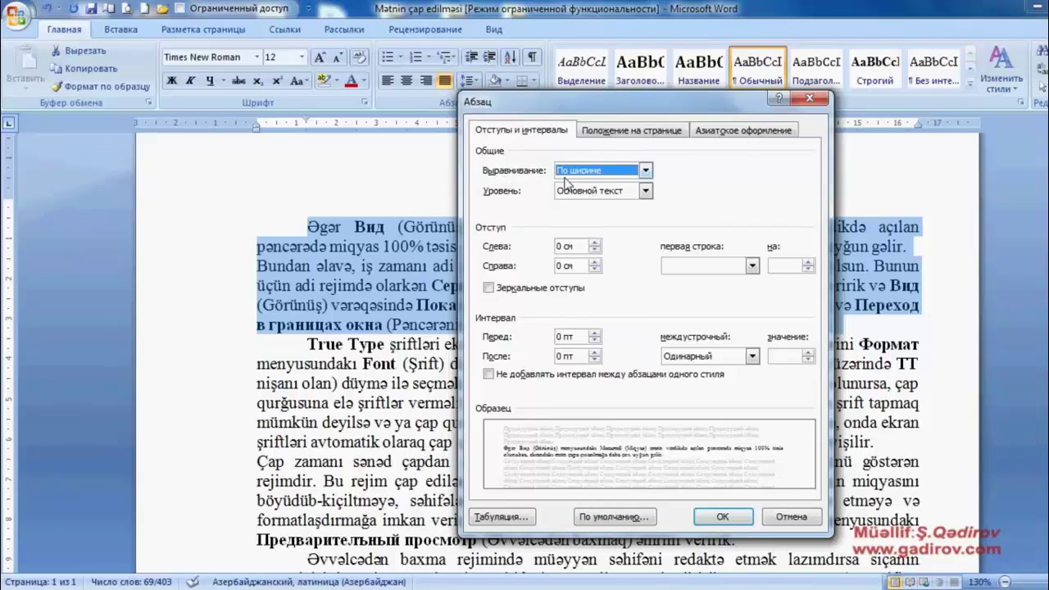
{"action": "left_click_drag", "start_coordinate": [658, 106], "coordinate": [889, 106]}
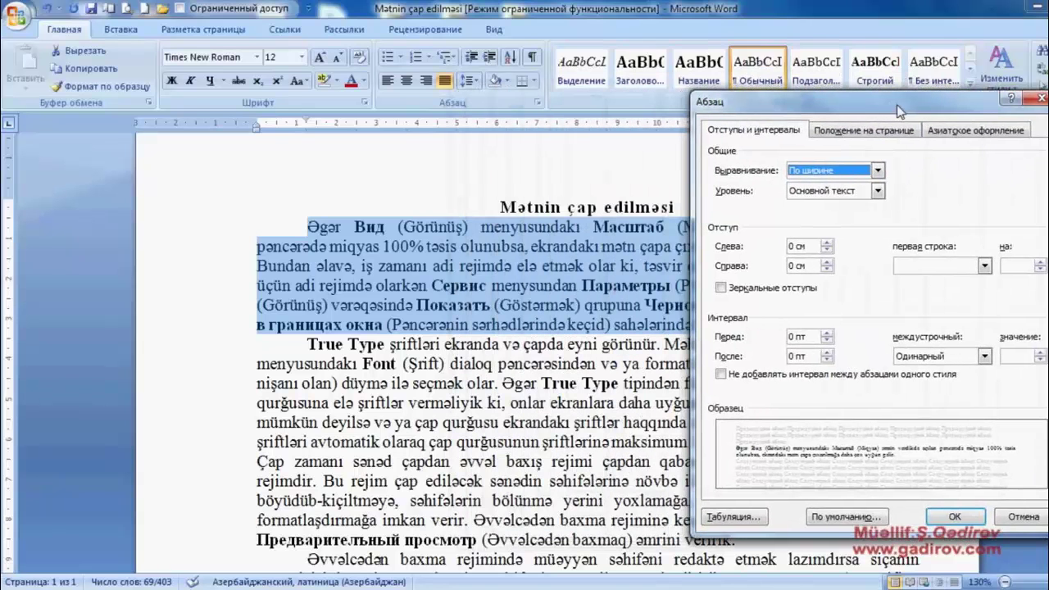
{"action": "left_click", "coordinate": [879, 171]}
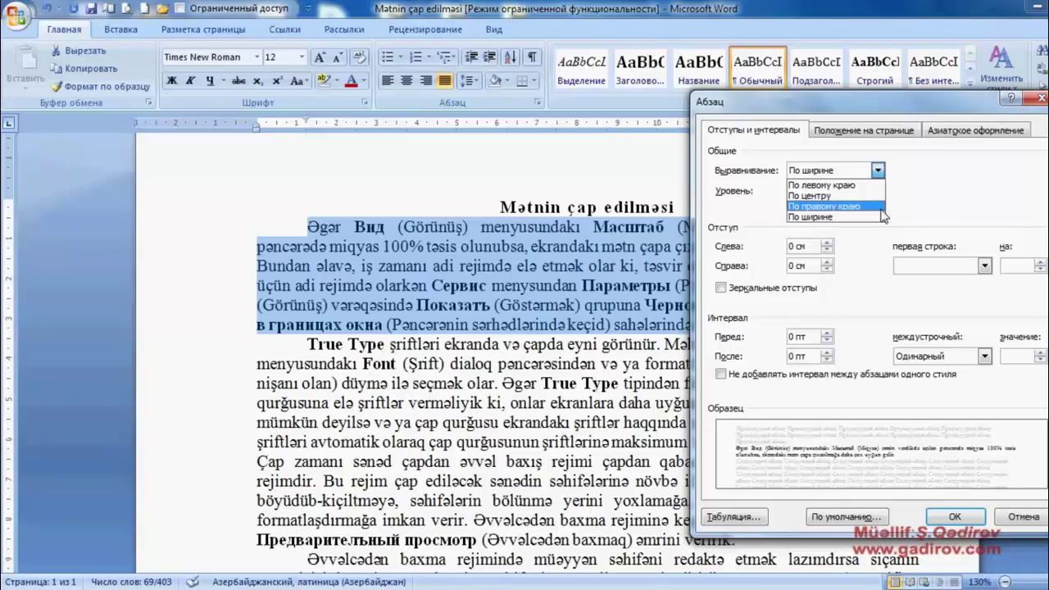
{"action": "left_click", "coordinate": [925, 199]}
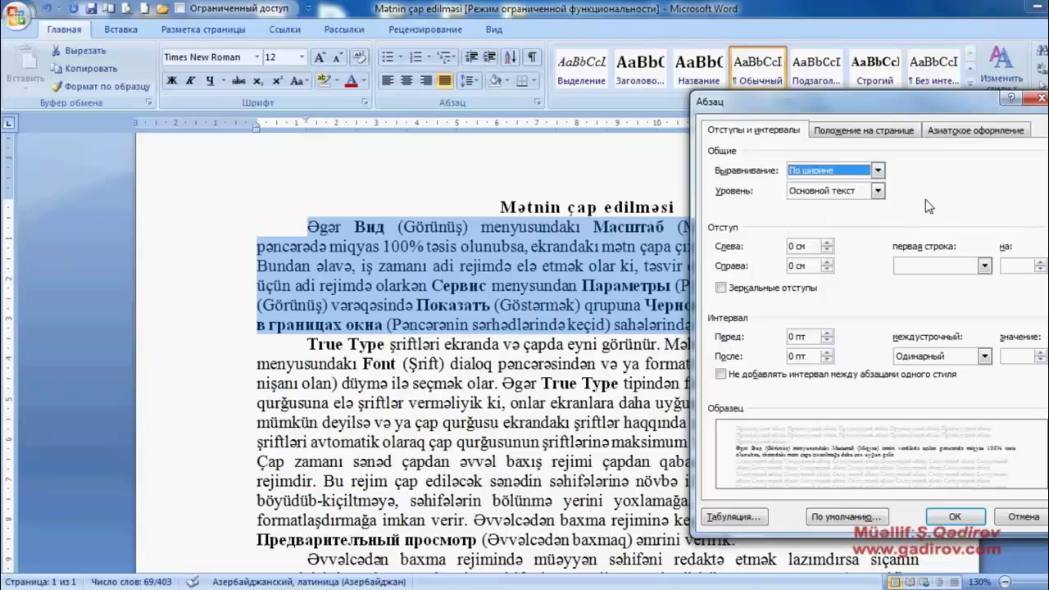
{"action": "left_click", "coordinate": [1041, 97]}
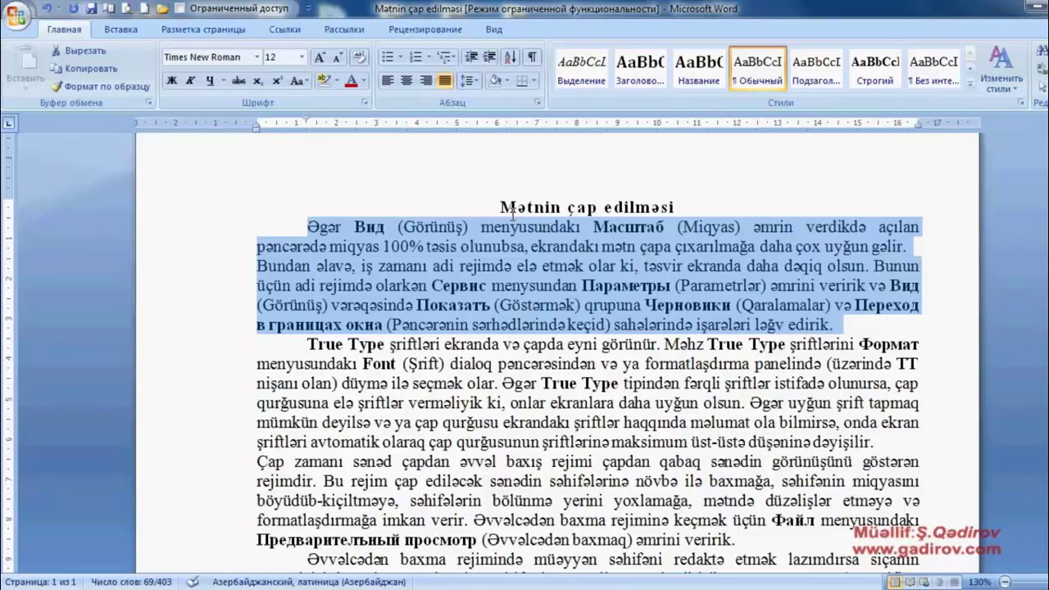
Set the character spacing of the first two body paragraphs to expanded (Разреженный) by 1 pt.
{"action": "left_click", "coordinate": [312, 226]}
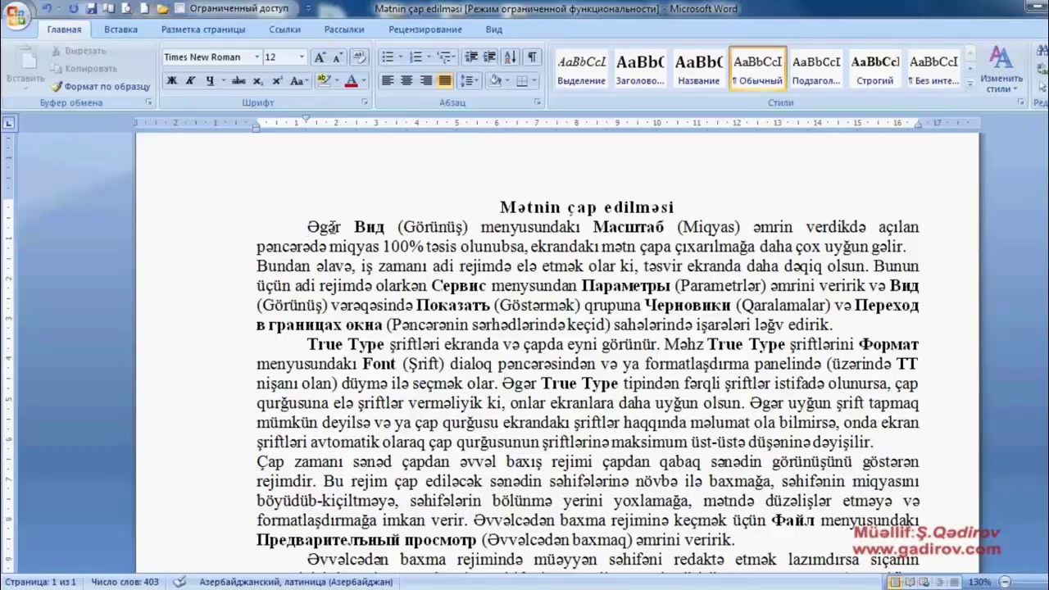
{"action": "left_click", "coordinate": [307, 227]}
{"action": "left_click_drag", "start_coordinate": [232, 230], "coordinate": [257, 332]}
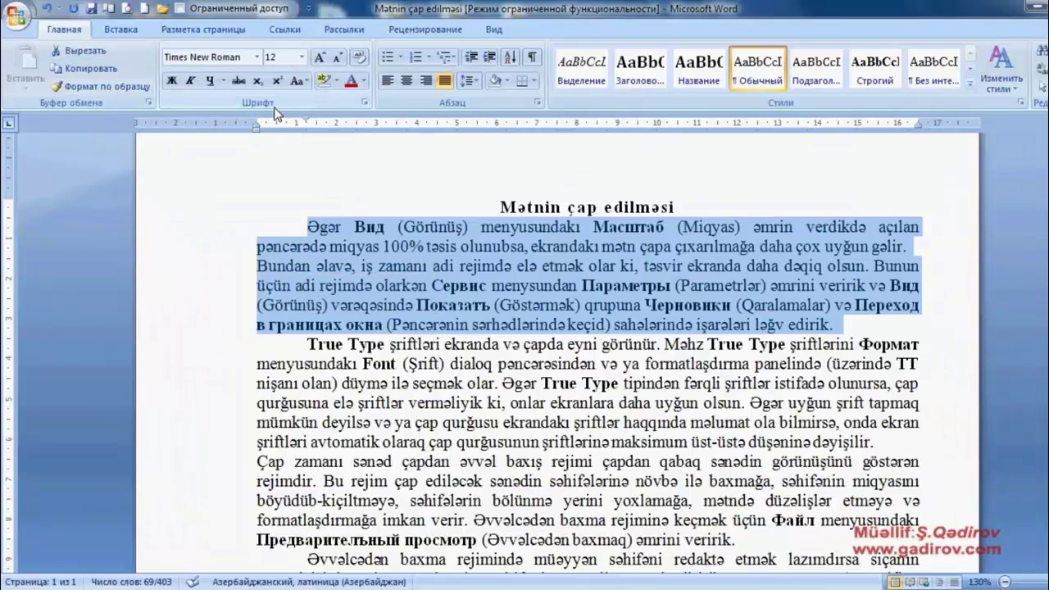
{"action": "left_click", "coordinate": [365, 103]}
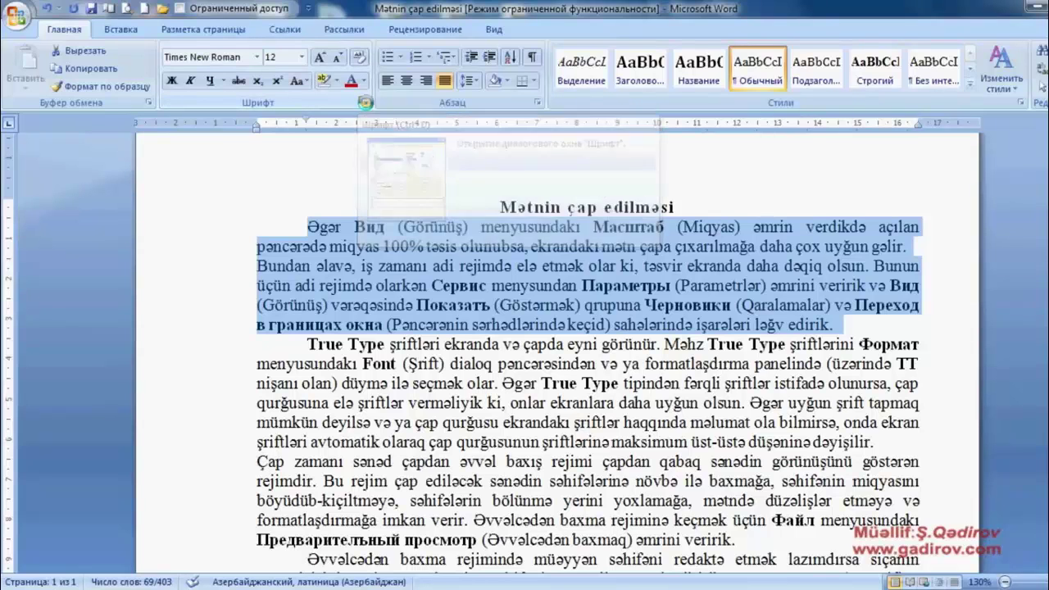
{"action": "left_click_drag", "start_coordinate": [501, 146], "coordinate": [273, 161]}
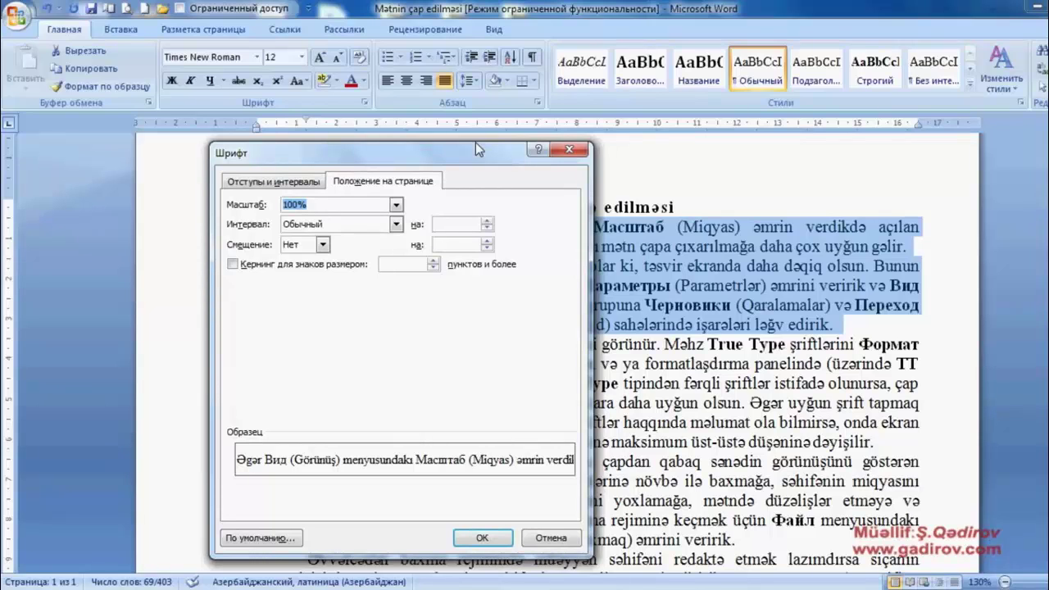
{"action": "left_click_drag", "start_coordinate": [511, 157], "coordinate": [674, 140]}
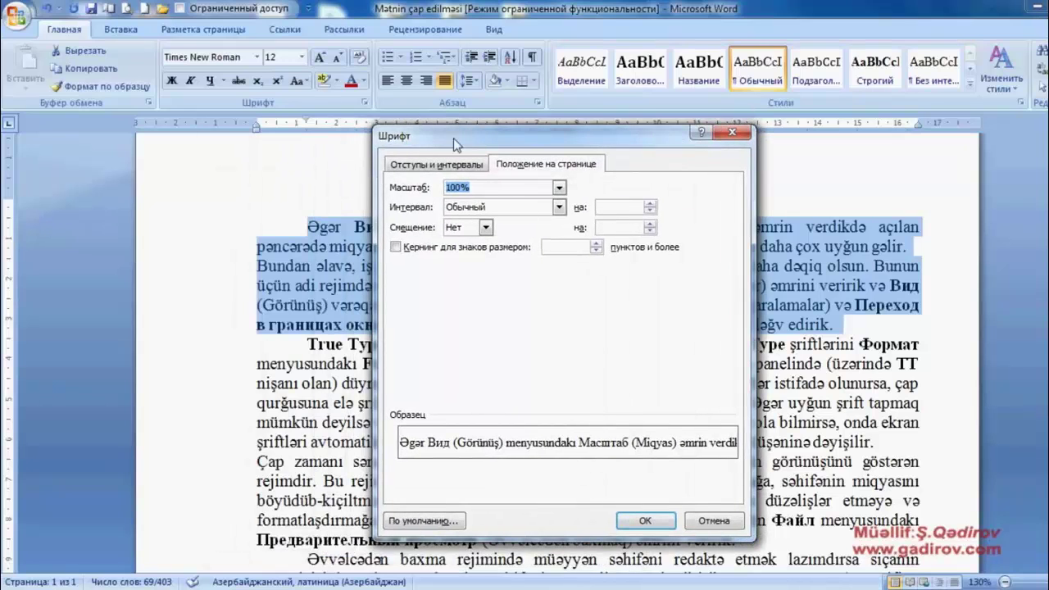
{"action": "left_click_drag", "start_coordinate": [575, 145], "coordinate": [697, 136]}
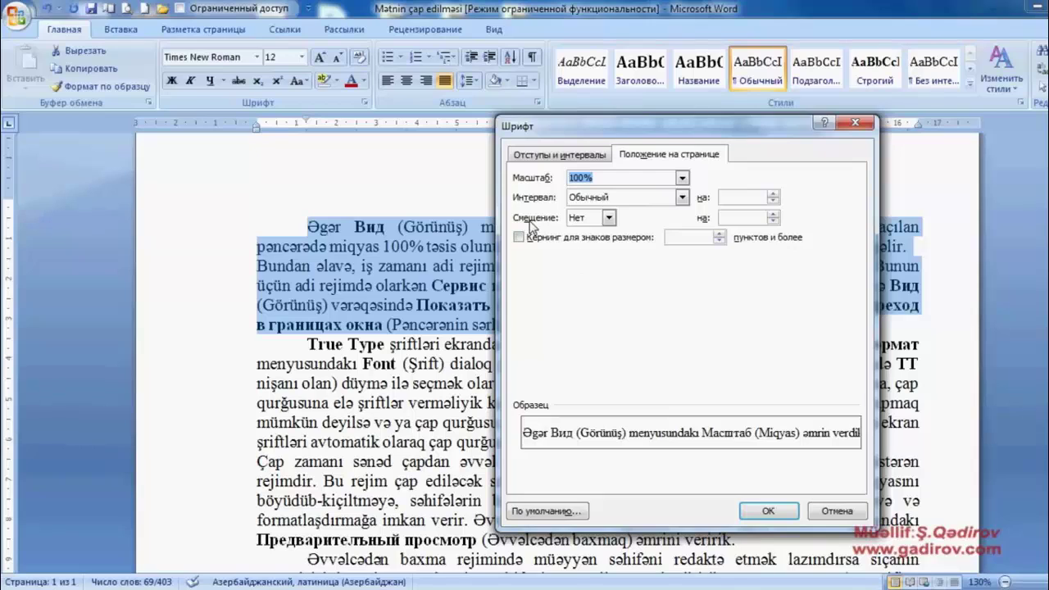
{"action": "left_click", "coordinate": [682, 198]}
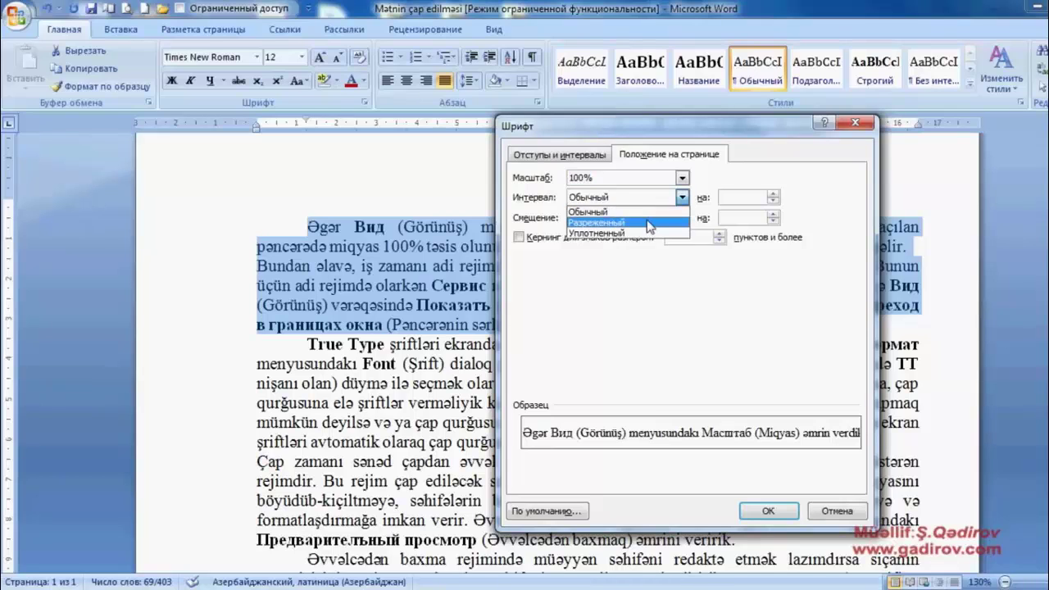
{"action": "left_click", "coordinate": [647, 223]}
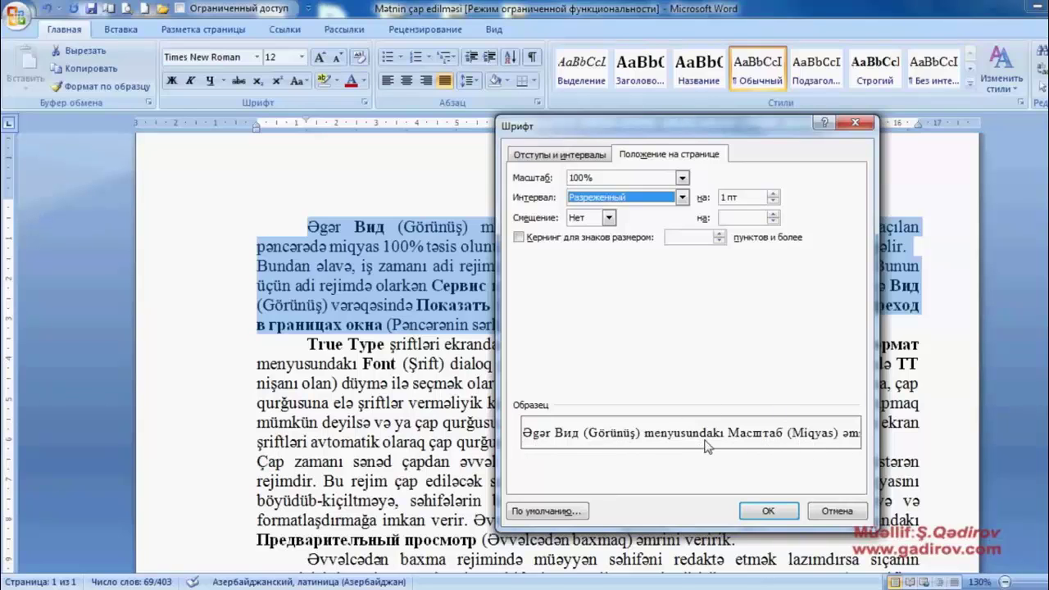
{"action": "left_click", "coordinate": [768, 511]}
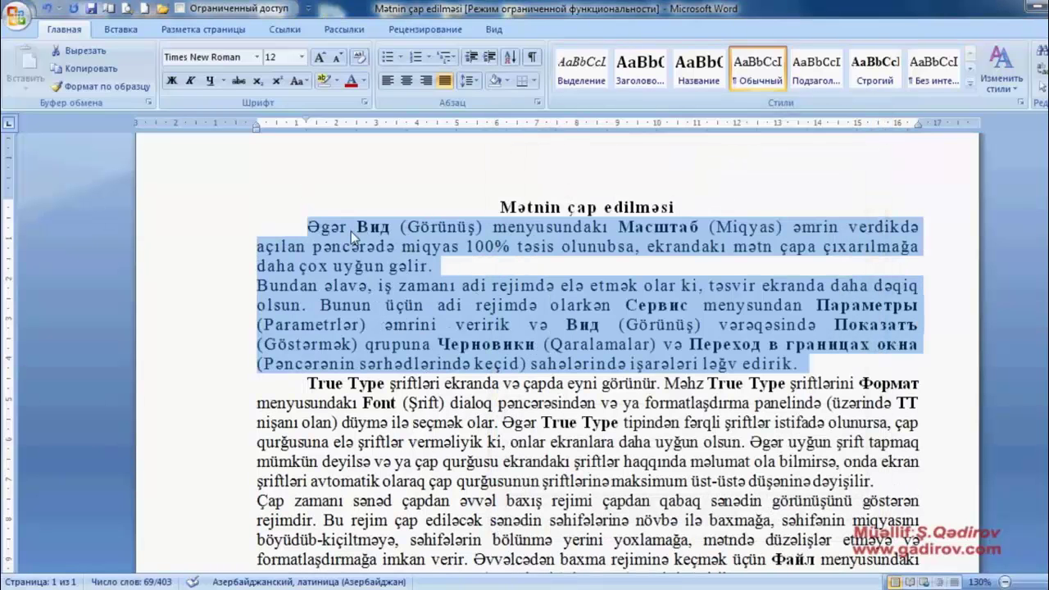
{"action": "left_click", "coordinate": [300, 247]}
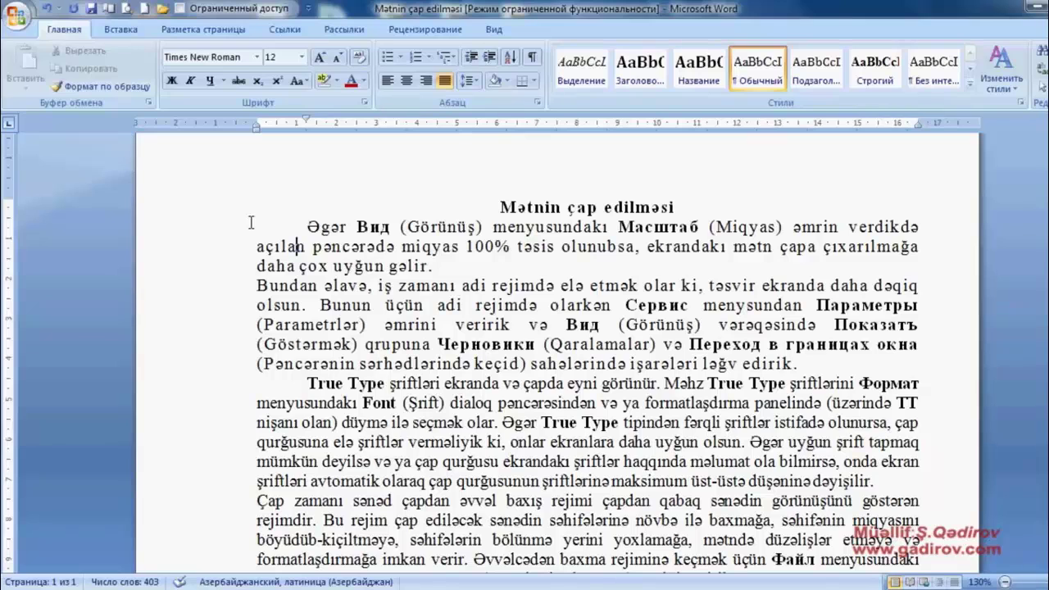
Set the line spacing of the first two body paragraphs to double (Двойной).
{"action": "left_click_drag", "start_coordinate": [233, 227], "coordinate": [281, 373]}
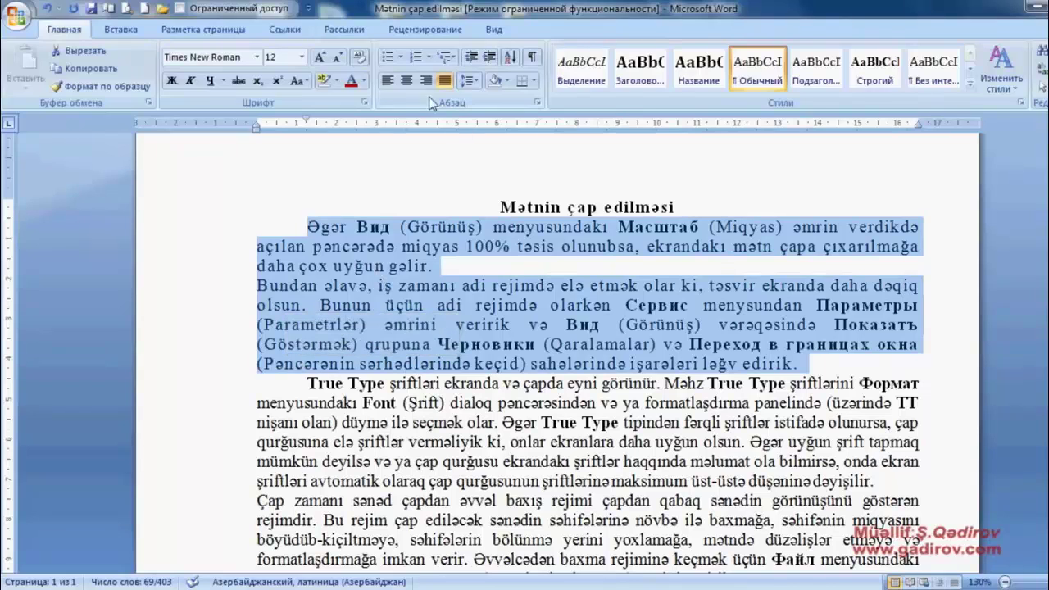
{"action": "left_click", "coordinate": [538, 104]}
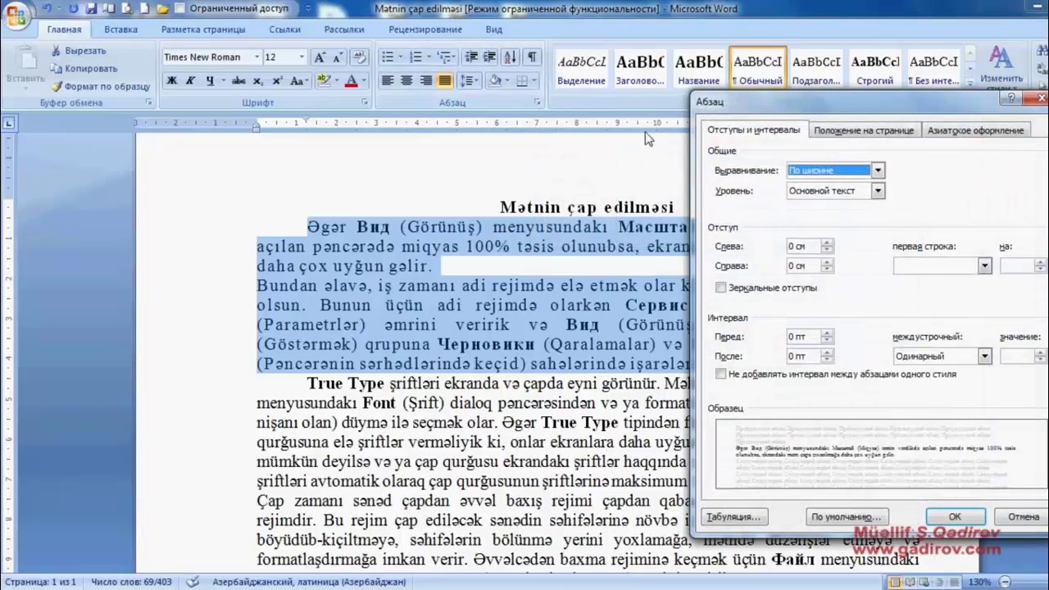
{"action": "left_click_drag", "start_coordinate": [779, 109], "coordinate": [609, 117]}
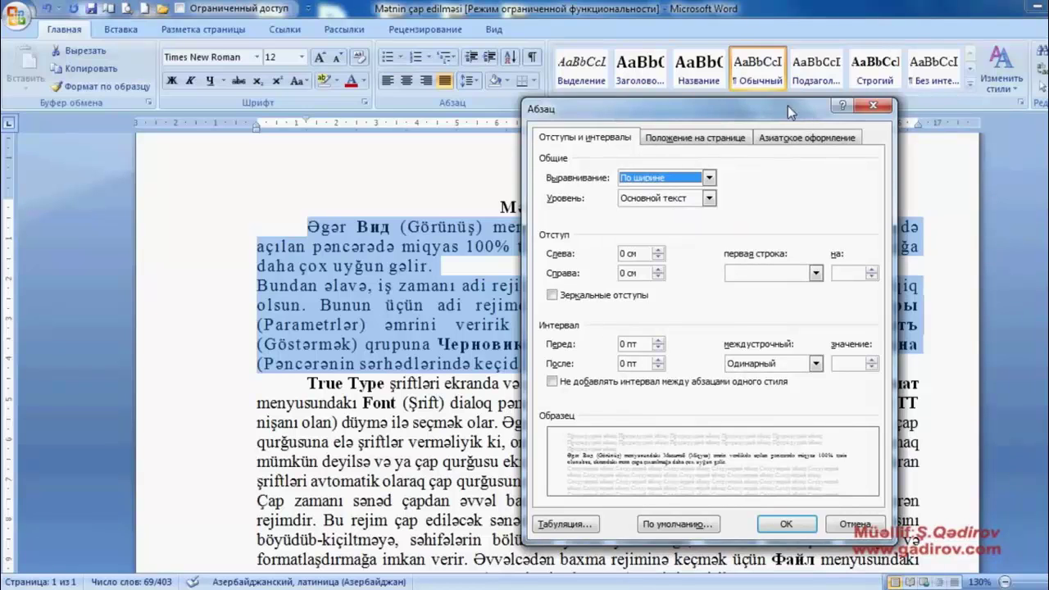
{"action": "left_click_drag", "start_coordinate": [788, 106], "coordinate": [832, 100]}
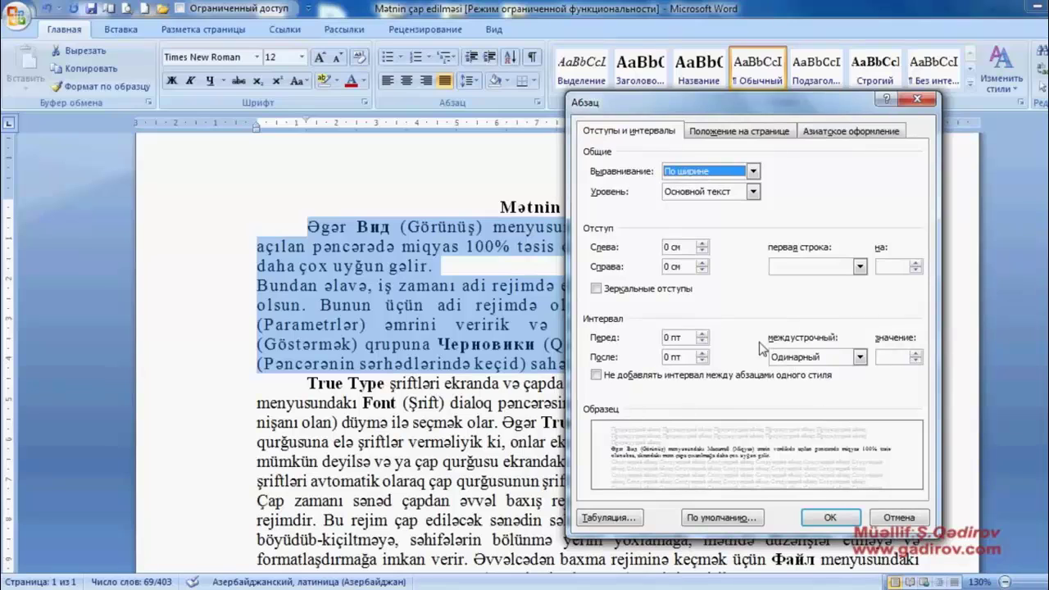
{"action": "left_click", "coordinate": [859, 357]}
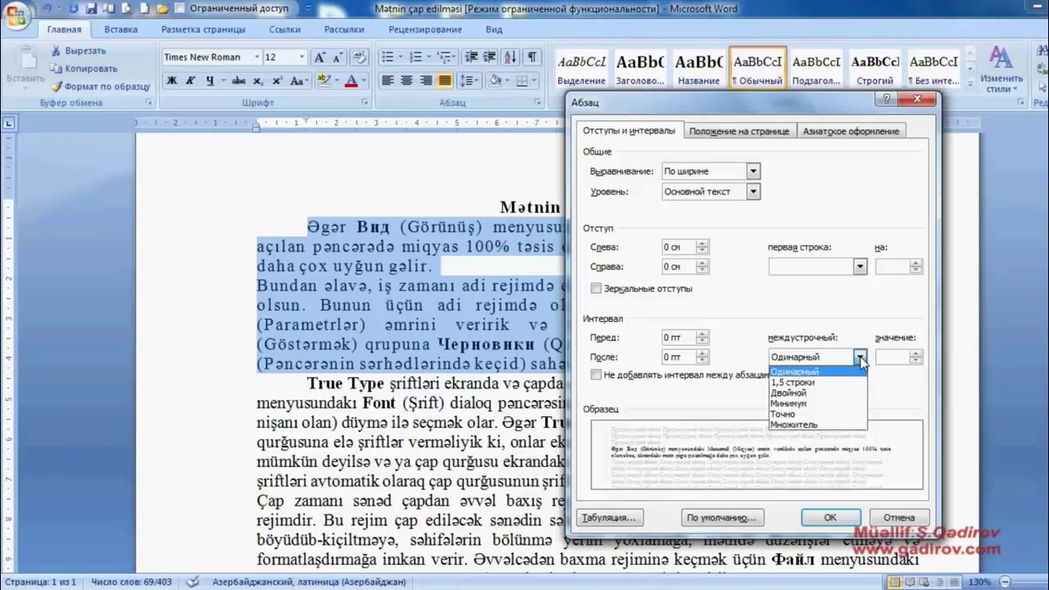
{"action": "left_click", "coordinate": [840, 395]}
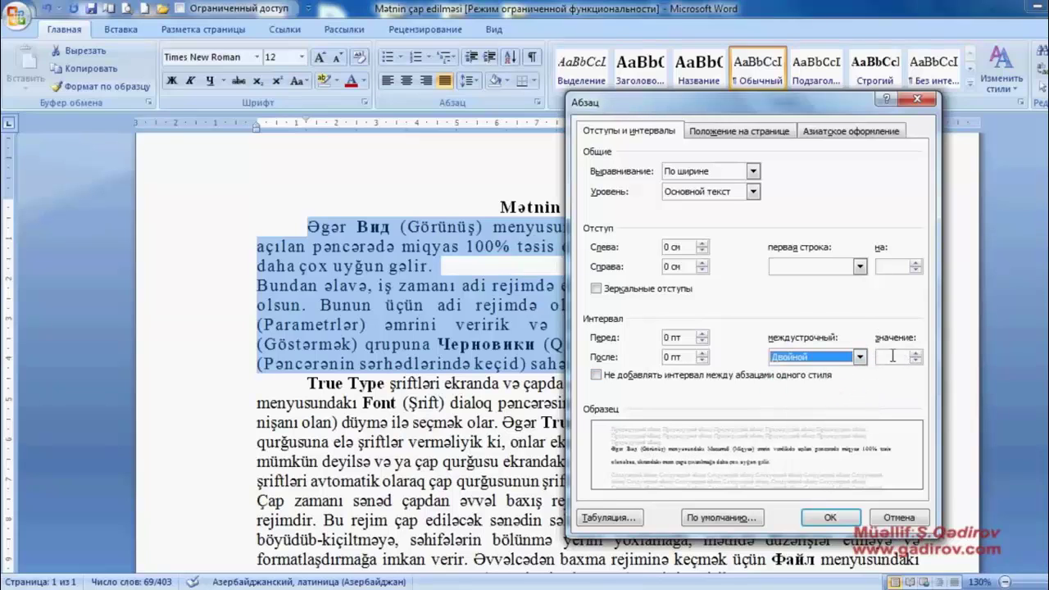
{"action": "left_click", "coordinate": [890, 356]}
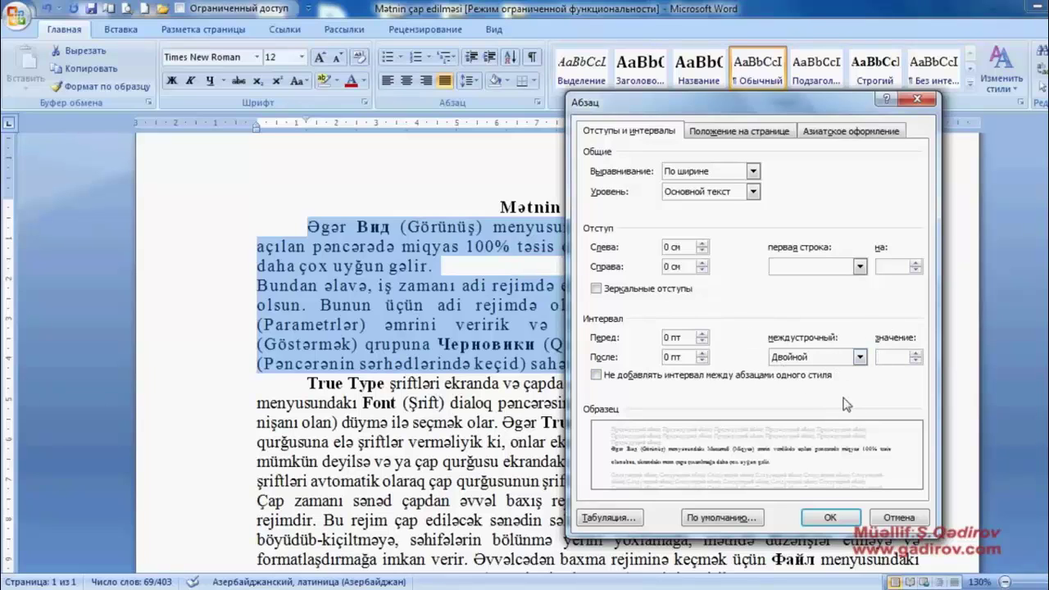
{"action": "left_click", "coordinate": [834, 519]}
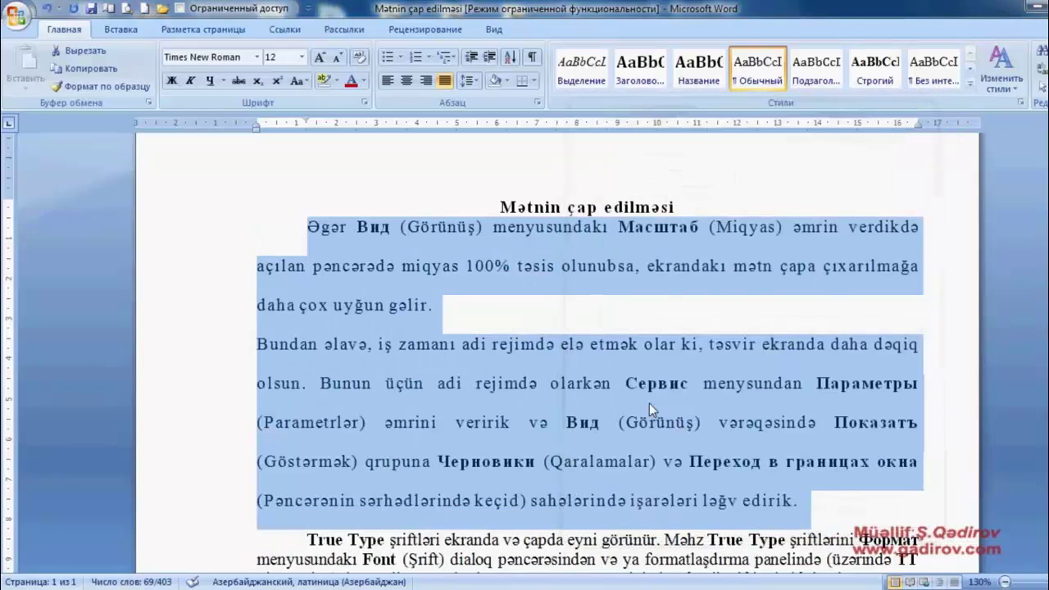
{"action": "left_click", "coordinate": [649, 403]}
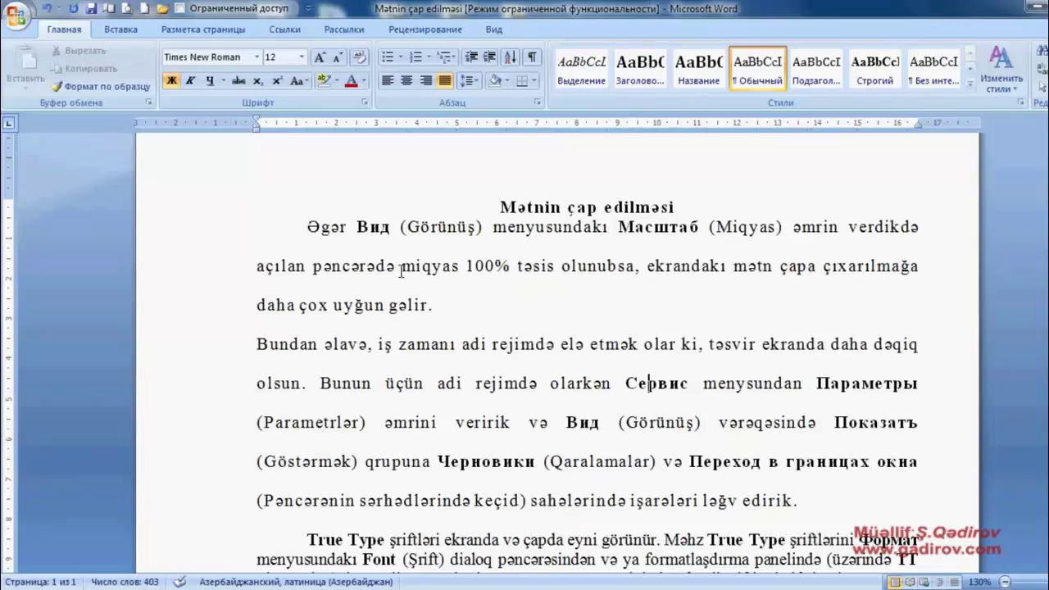
Insert an empty line between the title "Mətnin çap edilməsi" and the first body paragraph.
{"action": "left_click", "coordinate": [305, 229]}
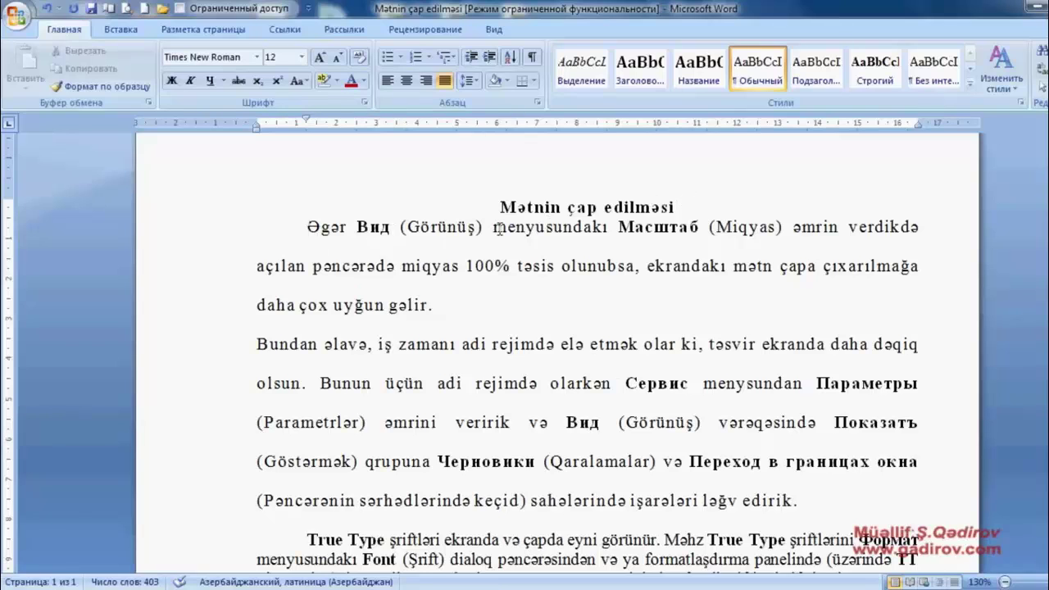
{"action": "left_click", "coordinate": [678, 206]}
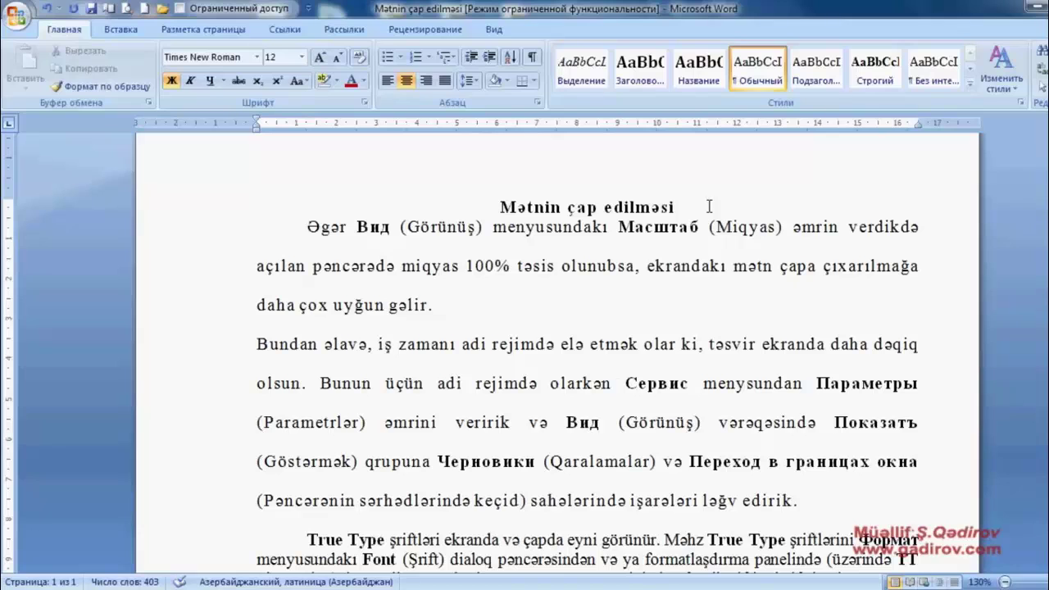
{"action": "key", "text": "Return"}
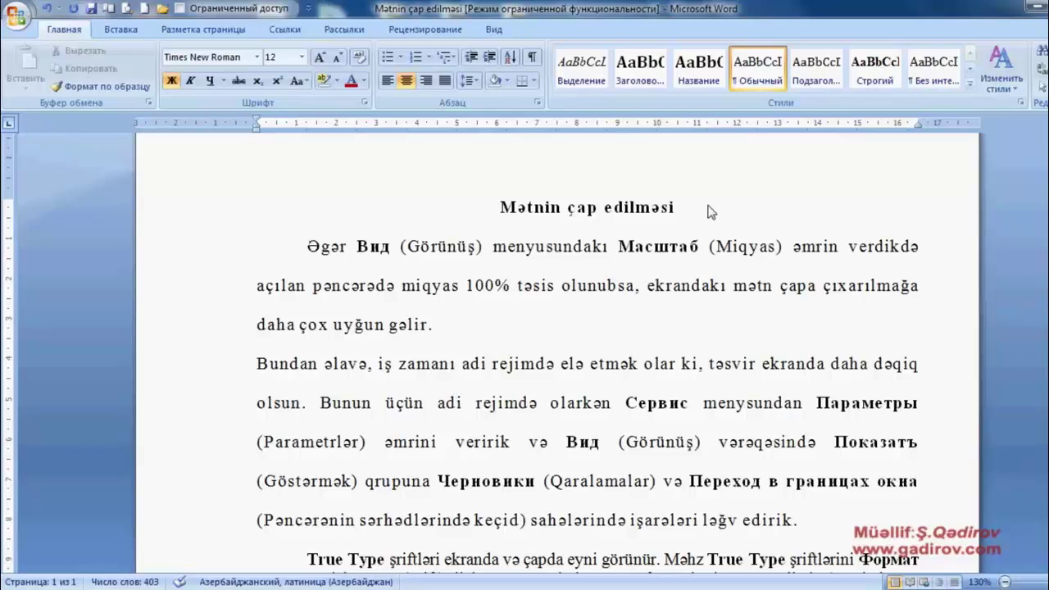
Remove the empty line below the title and set the first body paragraph's spacing before (Перед) to 18 pt.
{"action": "key", "text": "Down"}
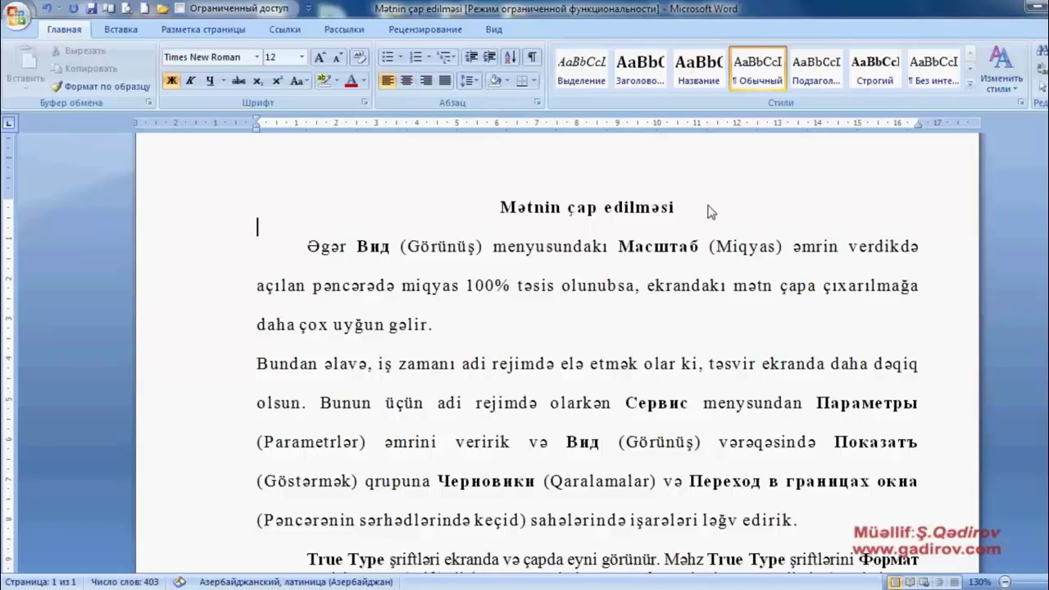
{"action": "key", "text": "BackSpace"}
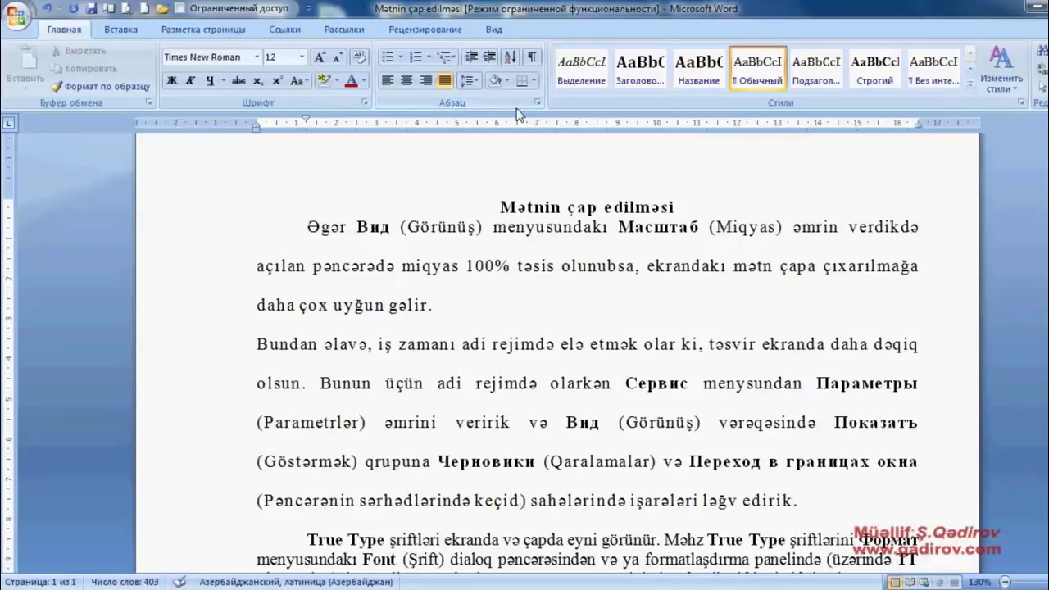
{"action": "left_click", "coordinate": [536, 105]}
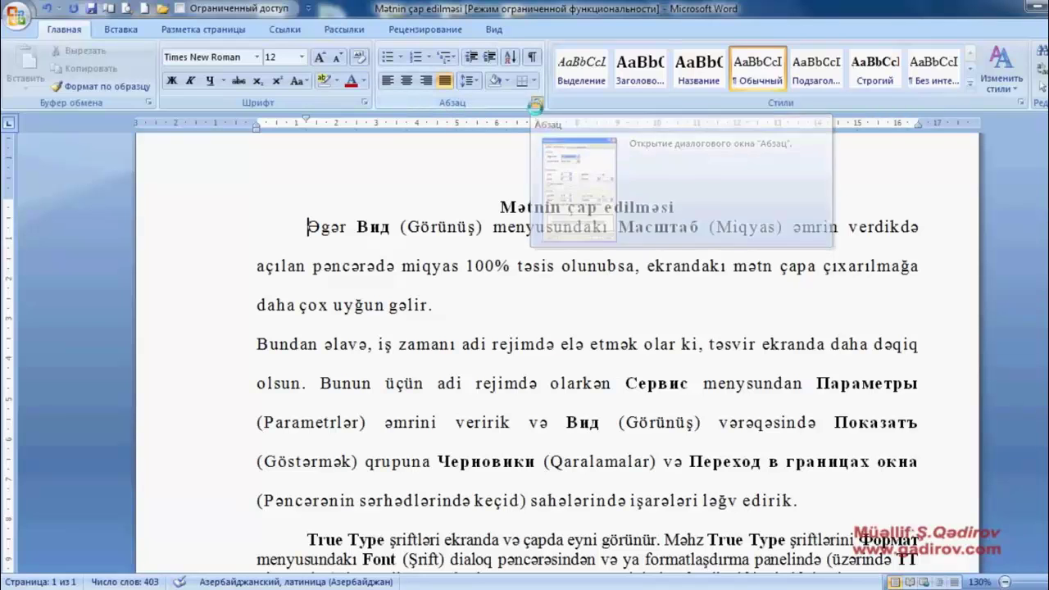
{"action": "left_click_drag", "start_coordinate": [618, 97], "coordinate": [624, 77]}
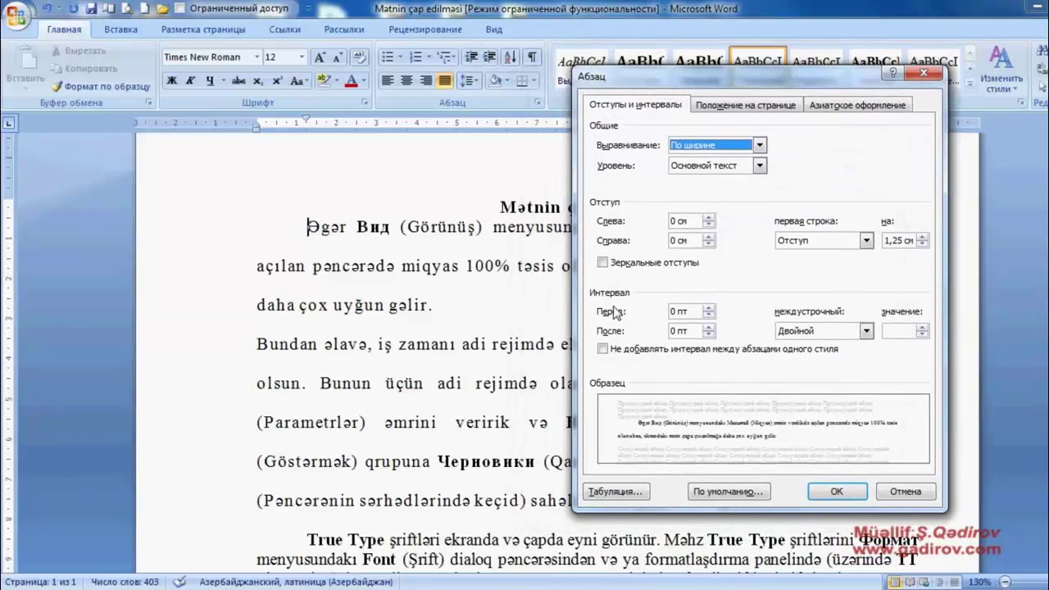
{"action": "left_click", "coordinate": [709, 308]}
{"action": "left_click", "coordinate": [709, 308]}
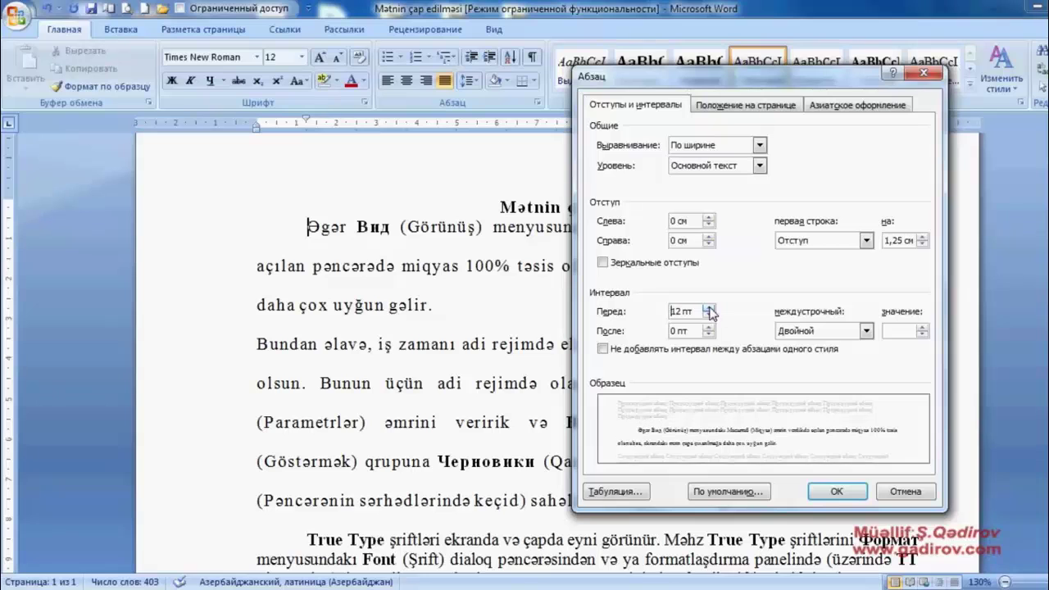
{"action": "left_click", "coordinate": [709, 308]}
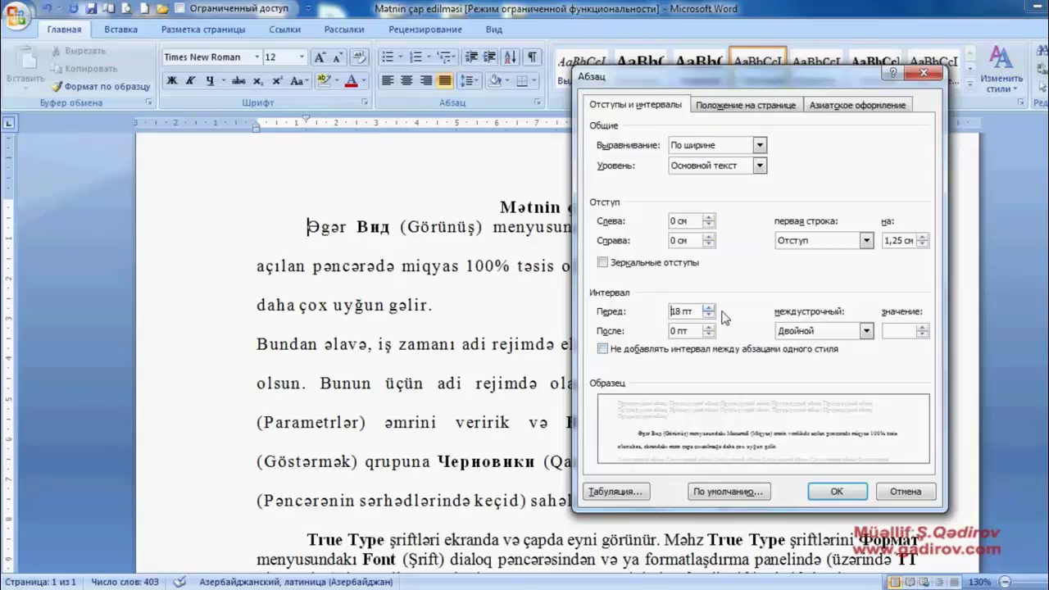
{"action": "left_click", "coordinate": [826, 494]}
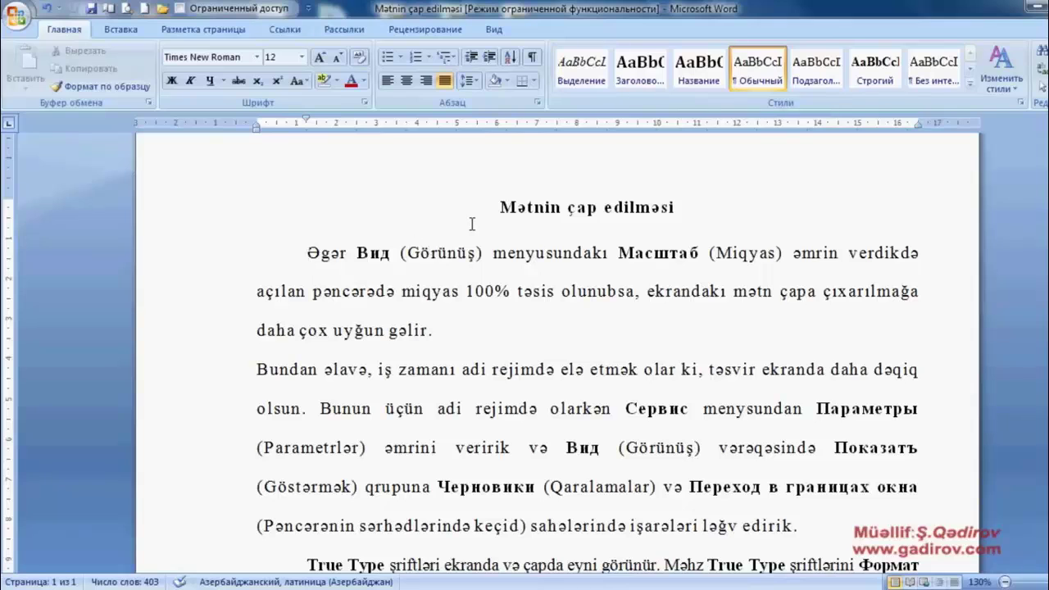
Set the spacing before (Перед) the paragraph starting with "True Type" to 18 pt.
{"action": "scroll", "coordinate": [428, 358], "scroll_direction": "down", "scroll_amount": 2}
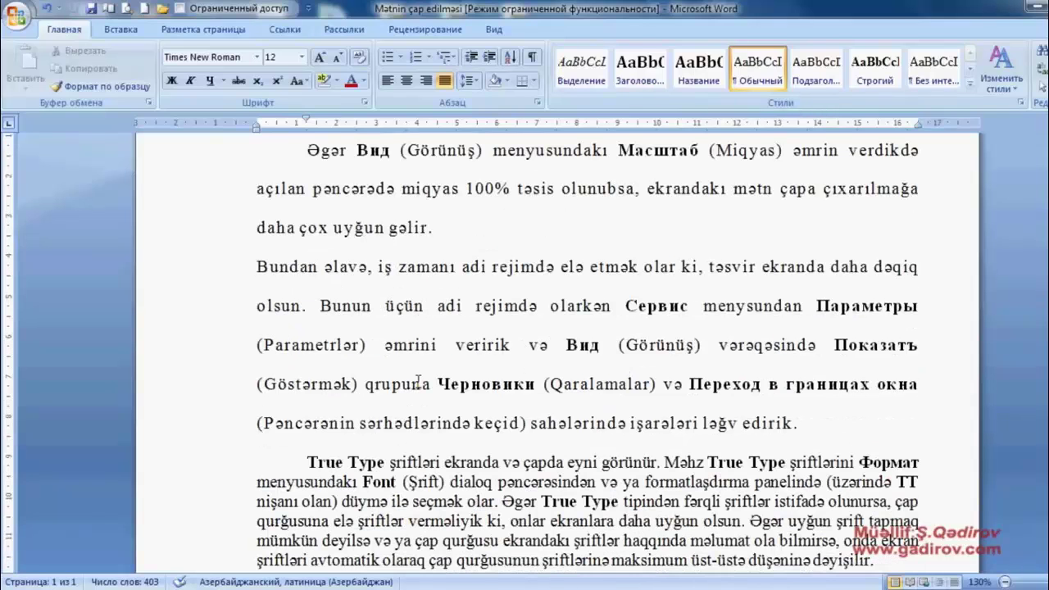
{"action": "left_click", "coordinate": [309, 462]}
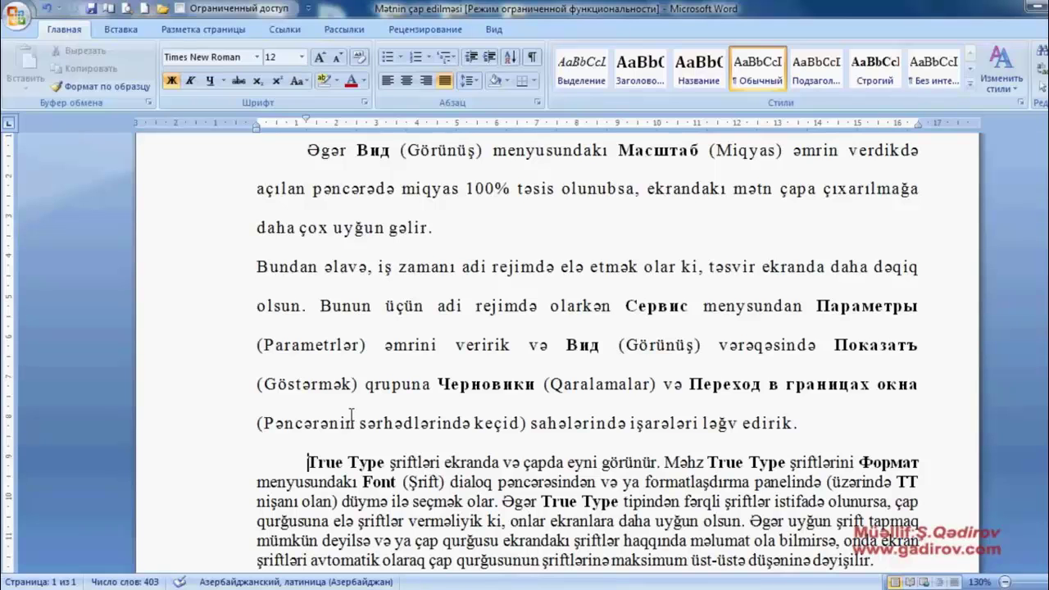
{"action": "scroll", "coordinate": [341, 360], "scroll_direction": "up", "scroll_amount": 1}
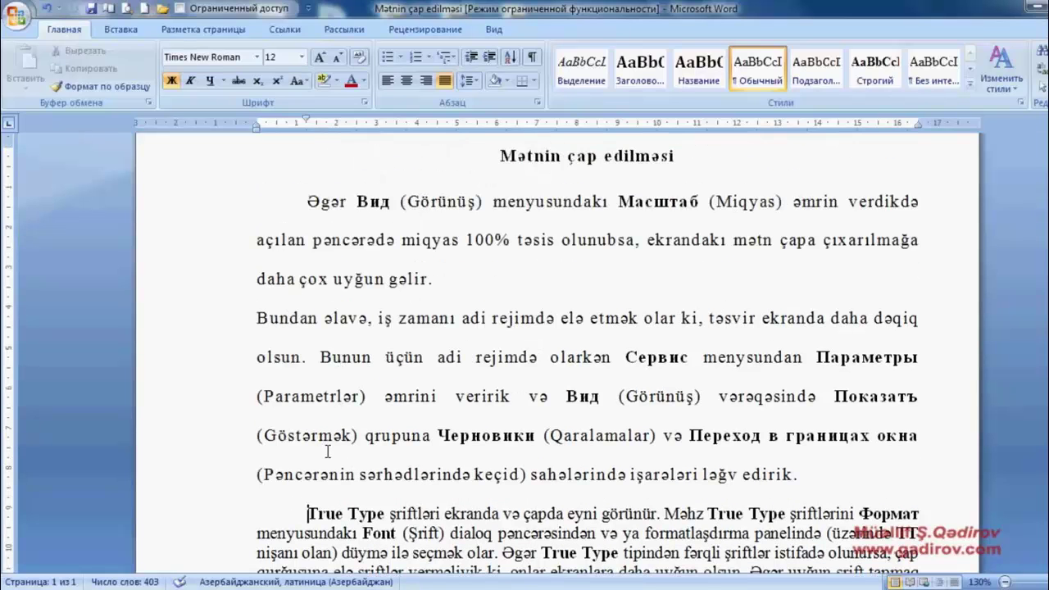
{"action": "left_click", "coordinate": [537, 103]}
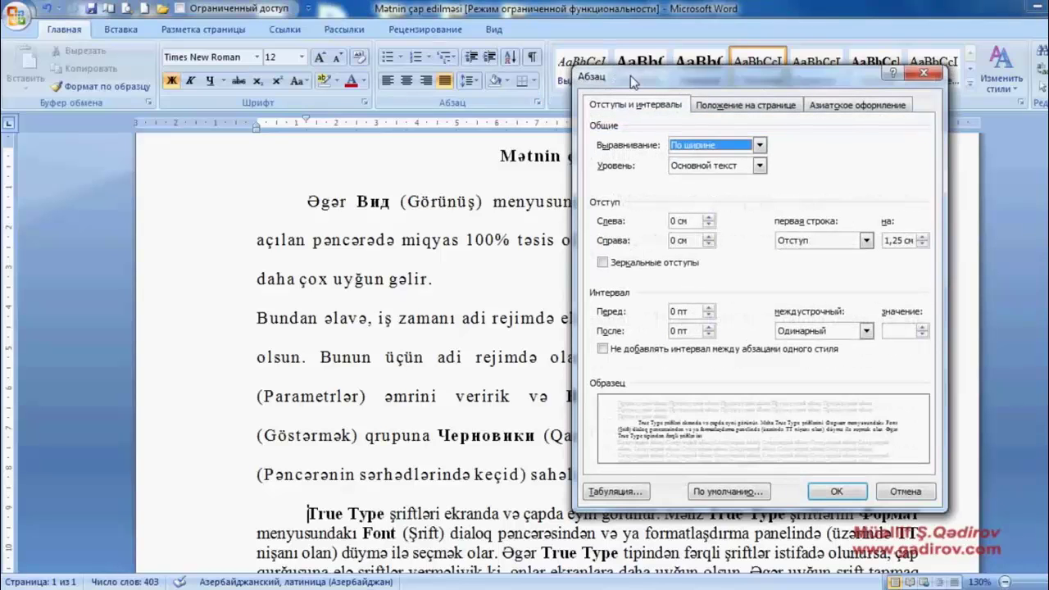
{"action": "left_click_drag", "start_coordinate": [631, 75], "coordinate": [612, 78]}
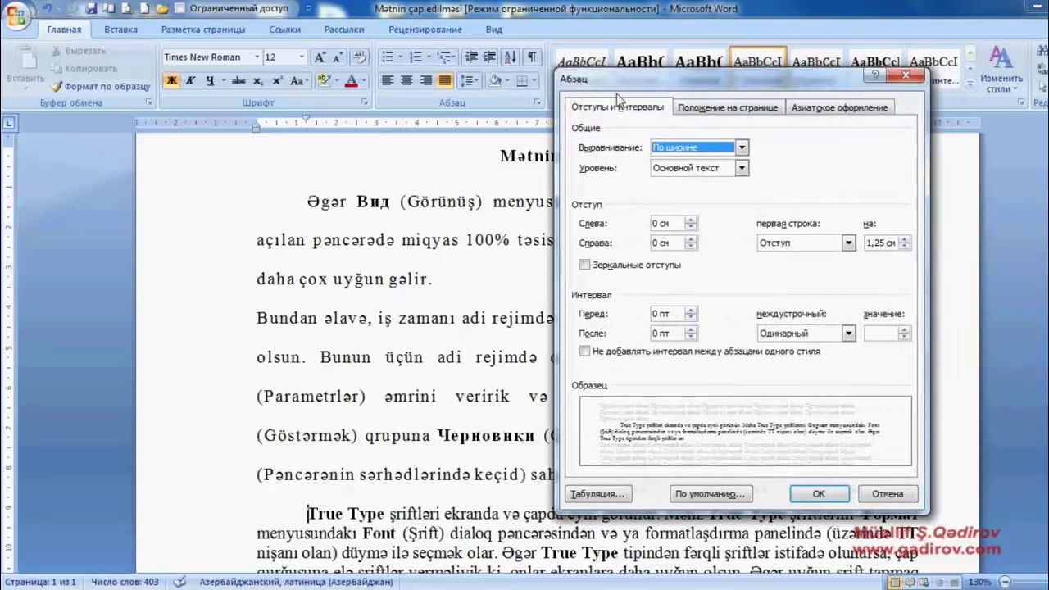
{"action": "left_click", "coordinate": [691, 309]}
{"action": "left_click", "coordinate": [691, 310]}
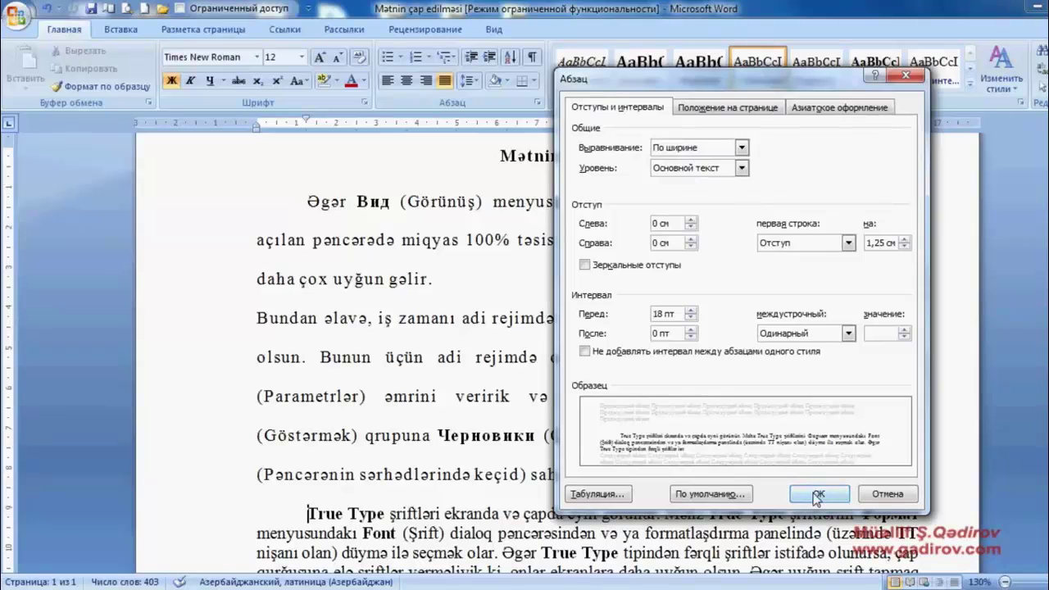
{"action": "left_click", "coordinate": [813, 494]}
Set the spacing after (После) the paragraph starting with "Çap zamanı sənəd" to 18 pt.
{"action": "scroll", "coordinate": [613, 436], "scroll_direction": "down", "scroll_amount": 2}
{"action": "scroll", "coordinate": [513, 403], "scroll_direction": "up", "scroll_amount": 1}
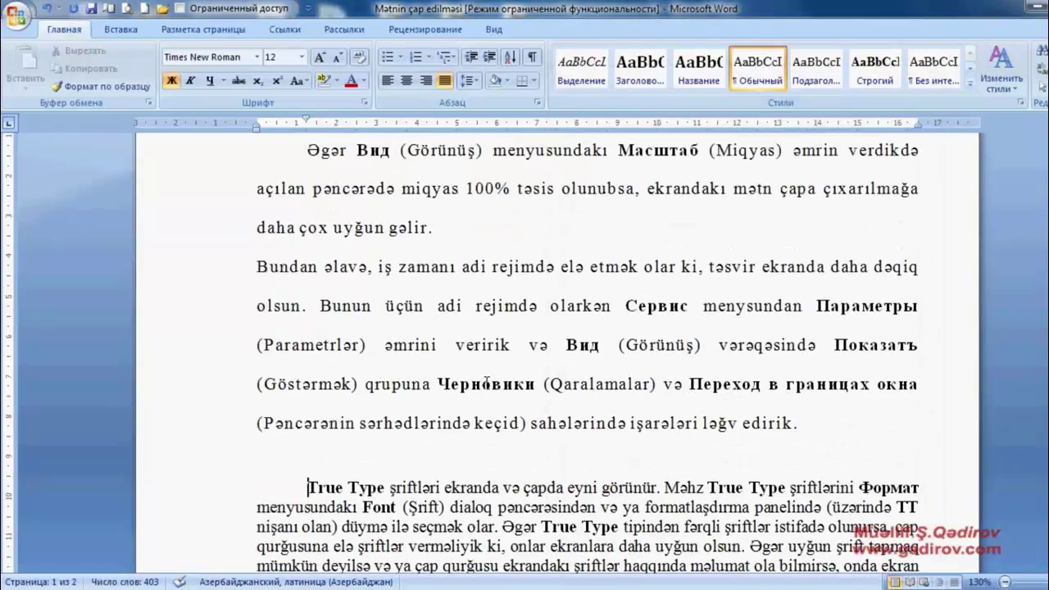
{"action": "scroll", "coordinate": [487, 382], "scroll_direction": "down", "scroll_amount": 2}
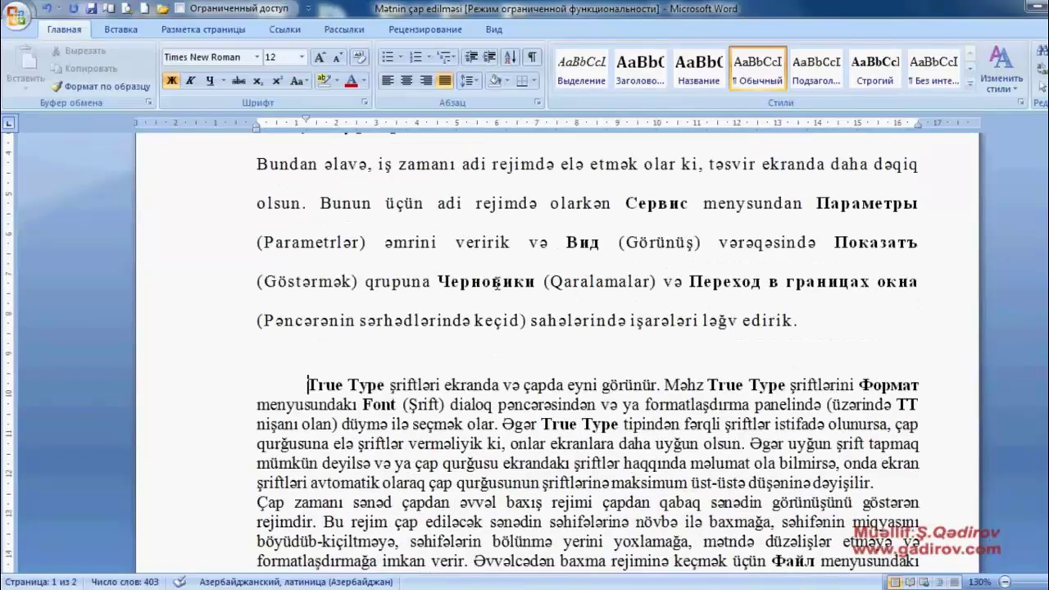
{"action": "scroll", "coordinate": [495, 284], "scroll_direction": "down", "scroll_amount": 3}
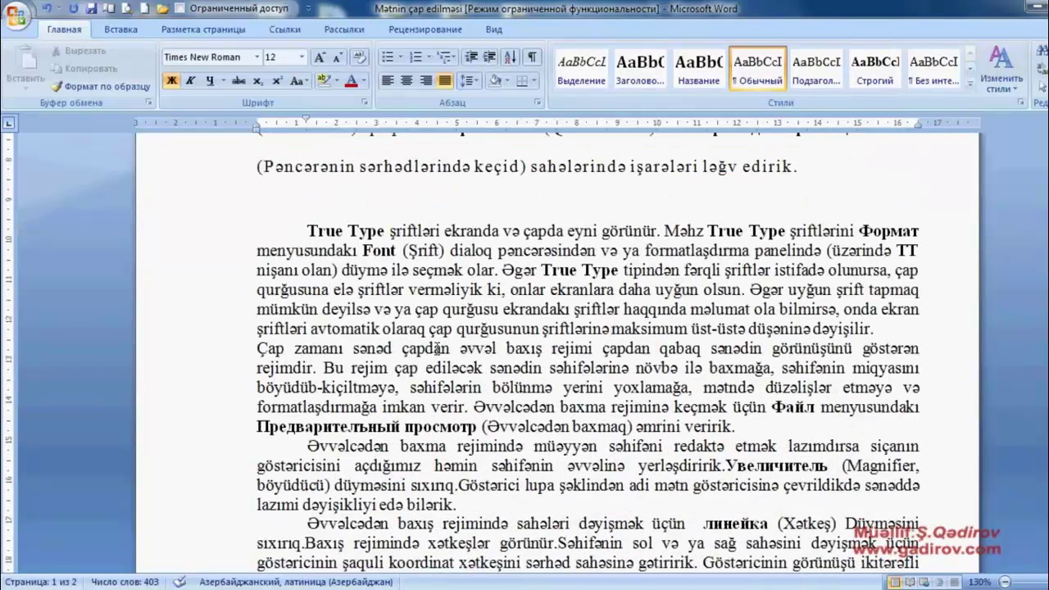
{"action": "left_click", "coordinate": [743, 427]}
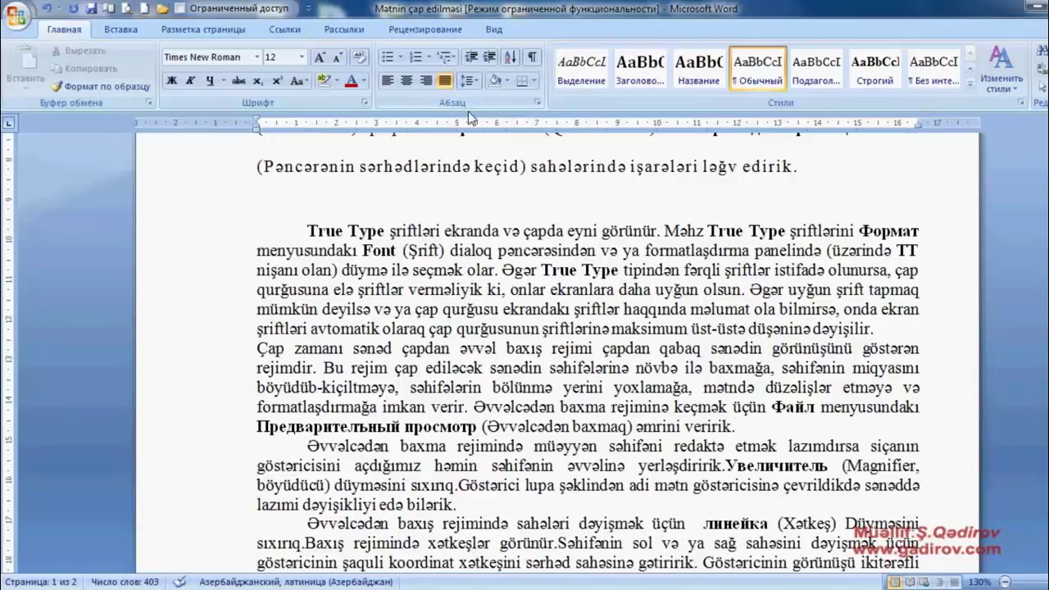
{"action": "left_click", "coordinate": [538, 104]}
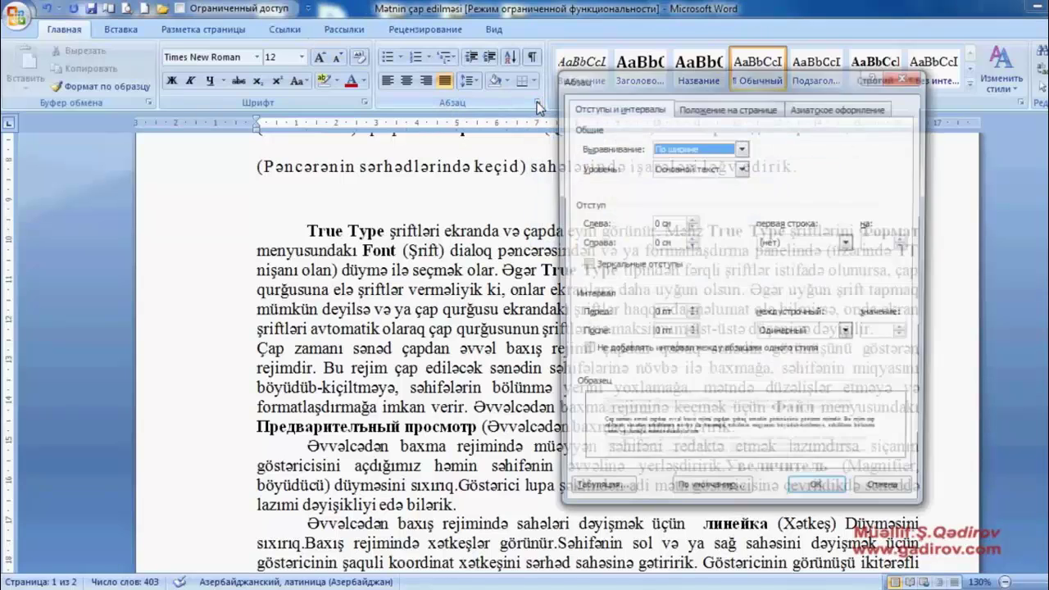
{"action": "left_click", "coordinate": [691, 330]}
{"action": "left_click", "coordinate": [691, 329]}
{"action": "left_click", "coordinate": [691, 329]}
{"action": "left_click", "coordinate": [820, 500]}
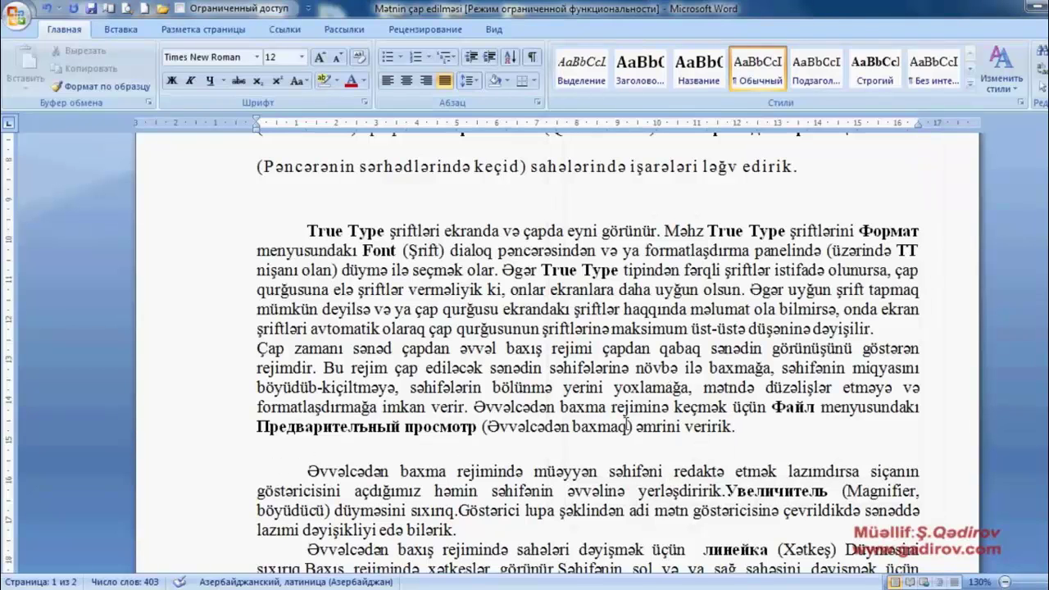
{"action": "scroll", "coordinate": [627, 419], "scroll_direction": "up", "scroll_amount": 8}
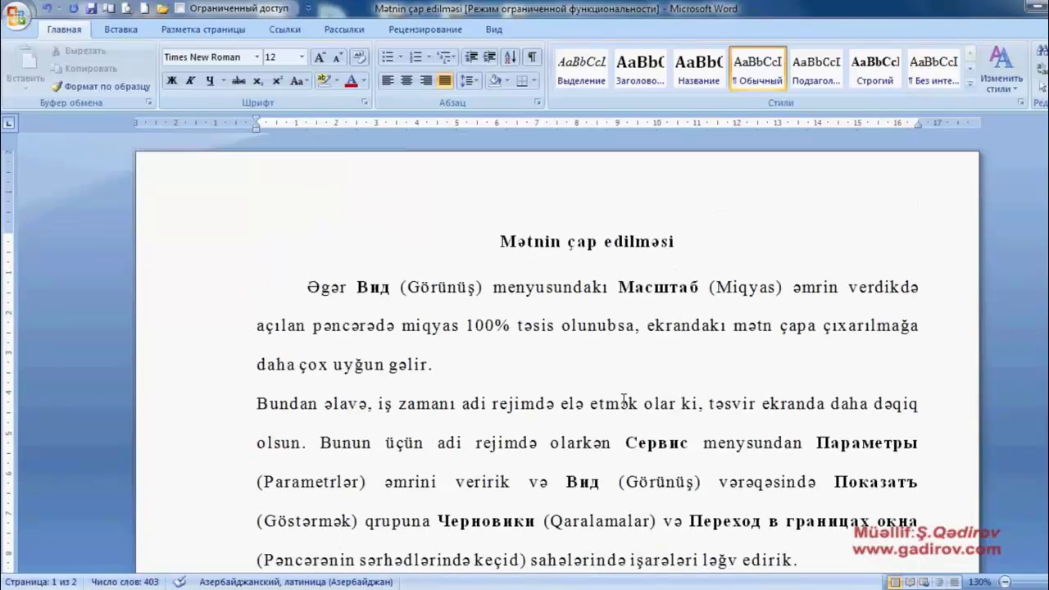